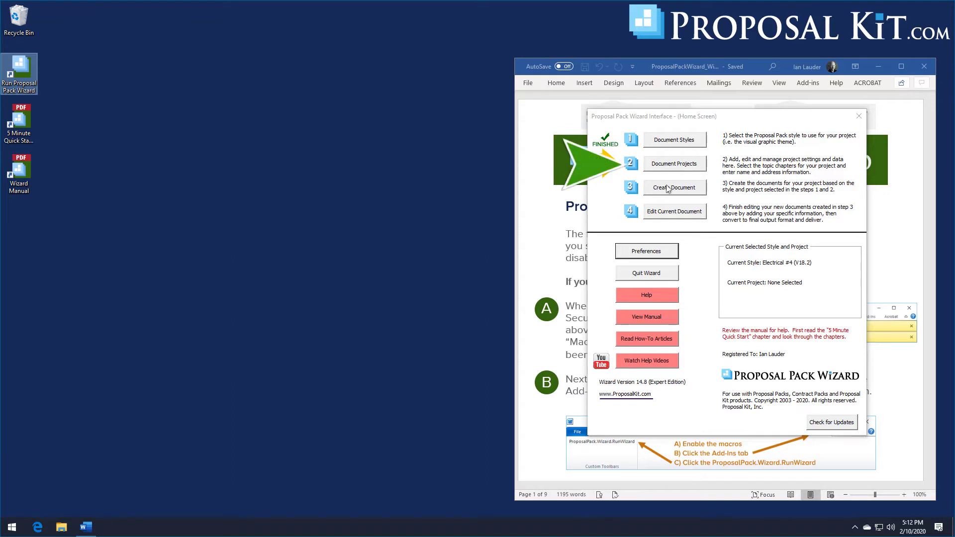
# Start a new document project and name it Electrical Work.
pyautogui.click(667, 168)
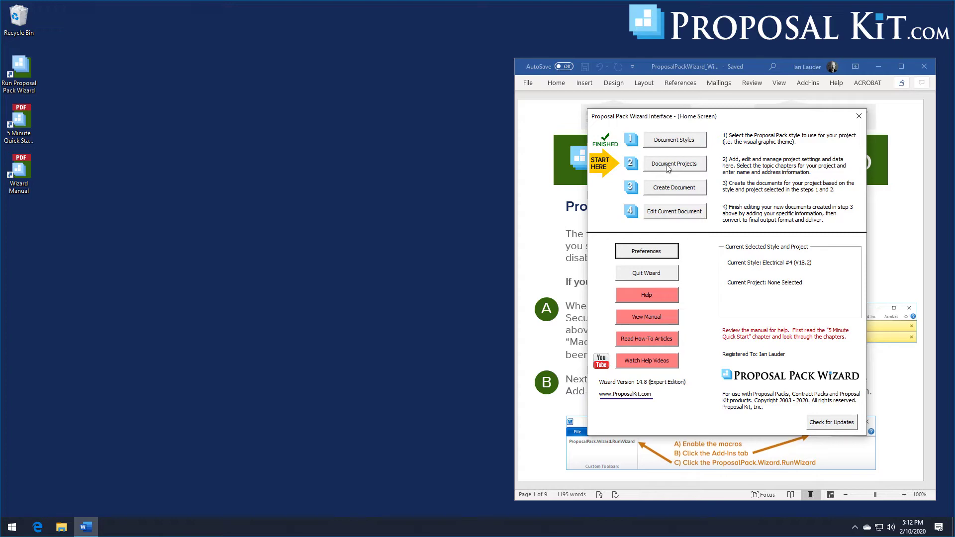
pyautogui.click(668, 168)
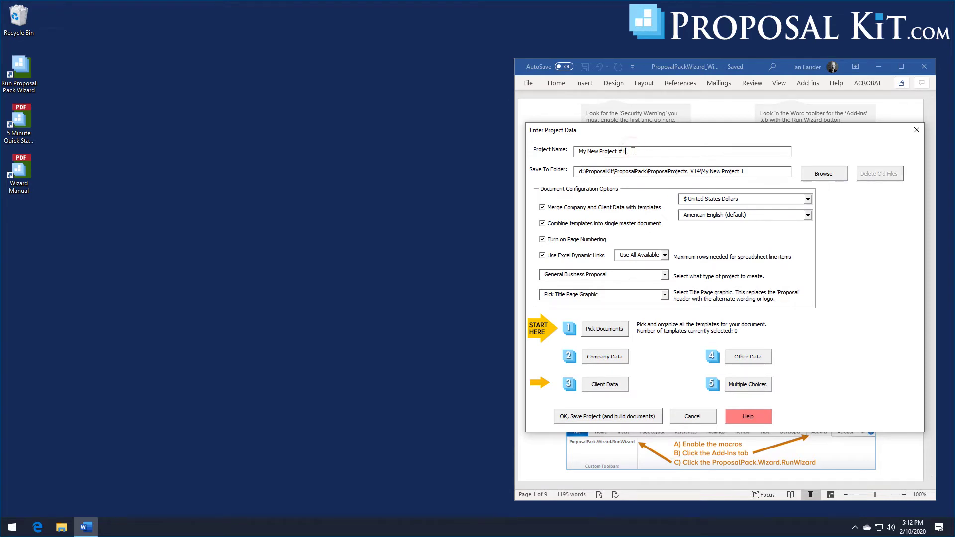
pyautogui.moveTo(632, 151); pyautogui.dragTo(569, 157)
pyautogui.write('Electrical Work')
# Add the Cover Letter, Title Page, Estimate, Back Page and Services Provided templates to the project and accept their listed order.
pyautogui.click(612, 330)
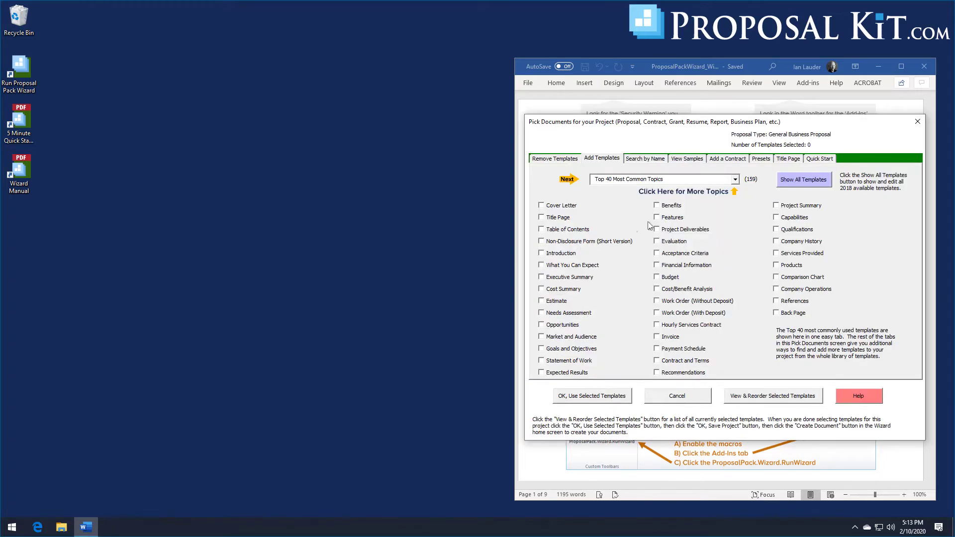
pyautogui.click(561, 208)
pyautogui.click(557, 222)
pyautogui.click(555, 302)
pyautogui.click(784, 316)
pyautogui.click(809, 257)
pyautogui.click(745, 396)
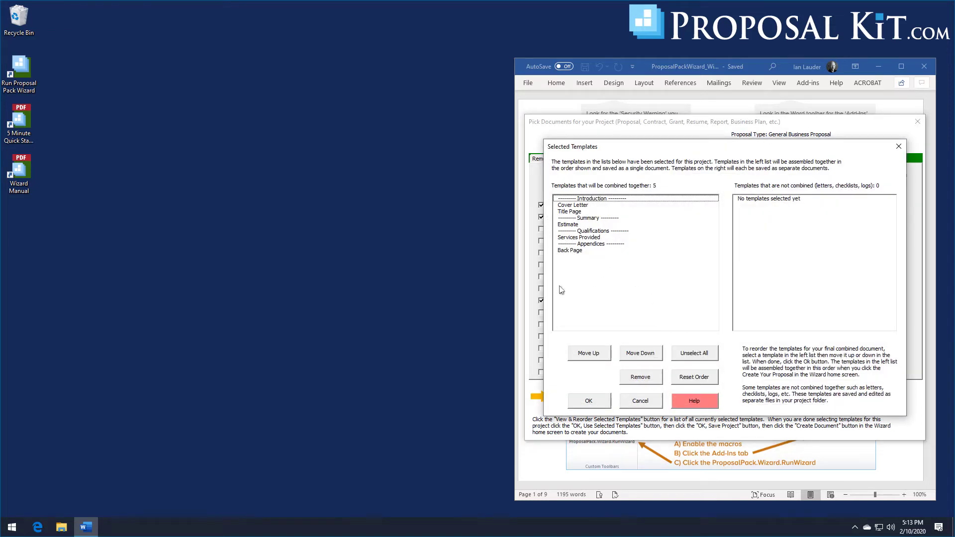
pyautogui.click(595, 403)
pyautogui.click(593, 398)
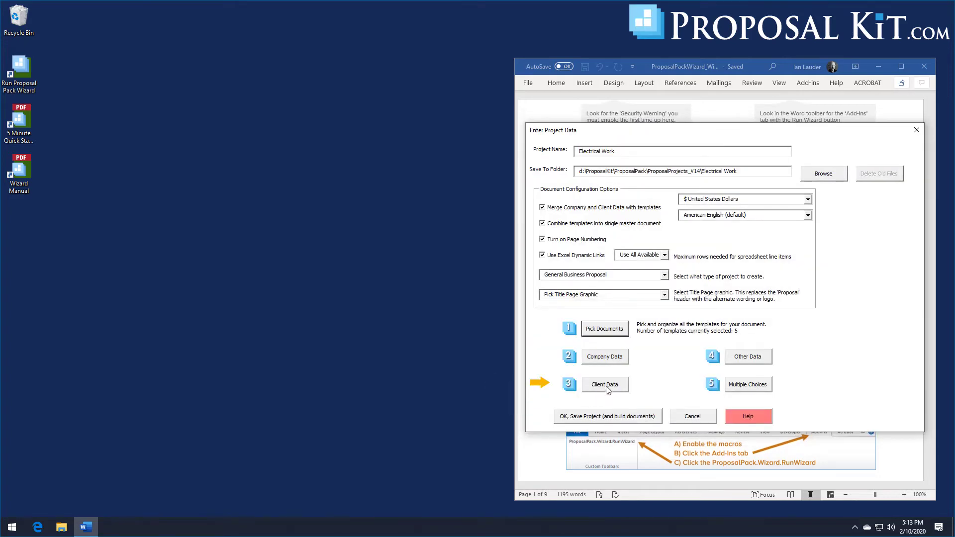
# Review the project's company and client data forms and accept both with their prefilled values.
pyautogui.click(607, 358)
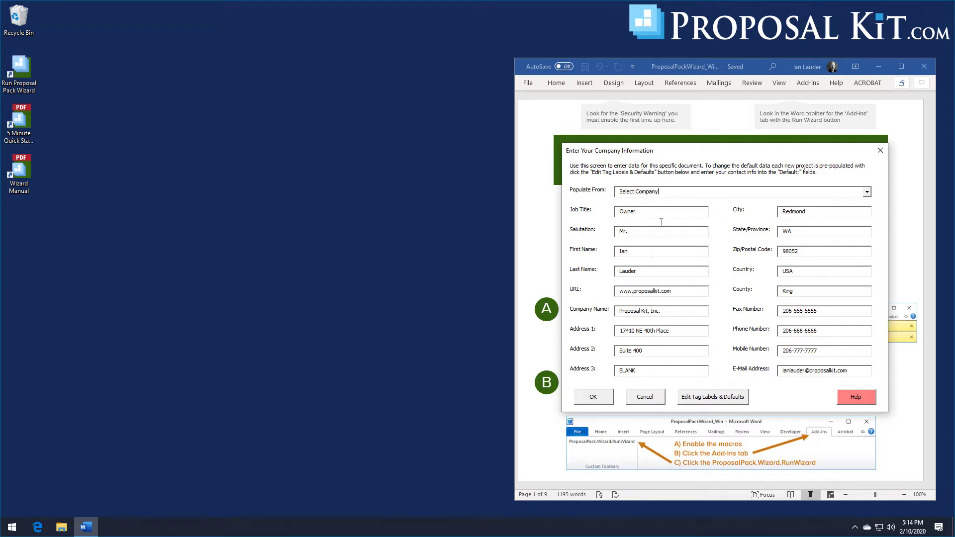
pyautogui.click(593, 398)
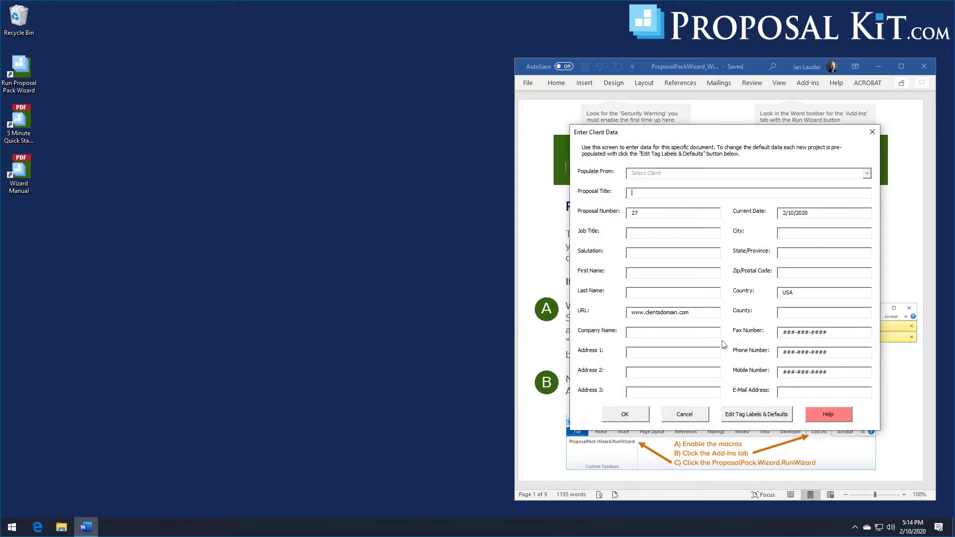
pyautogui.click(625, 414)
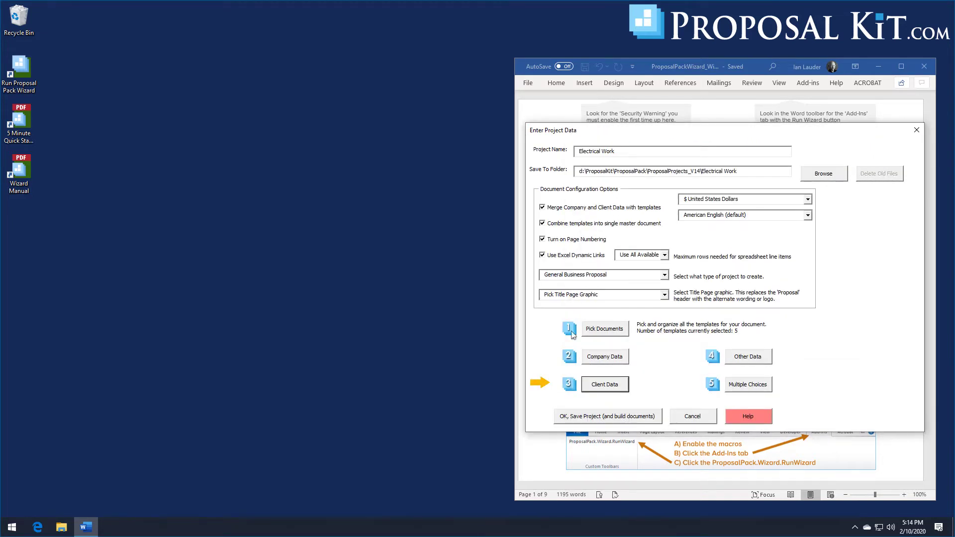
# Save the Electrical Work project and build its documents.
pyautogui.click(622, 416)
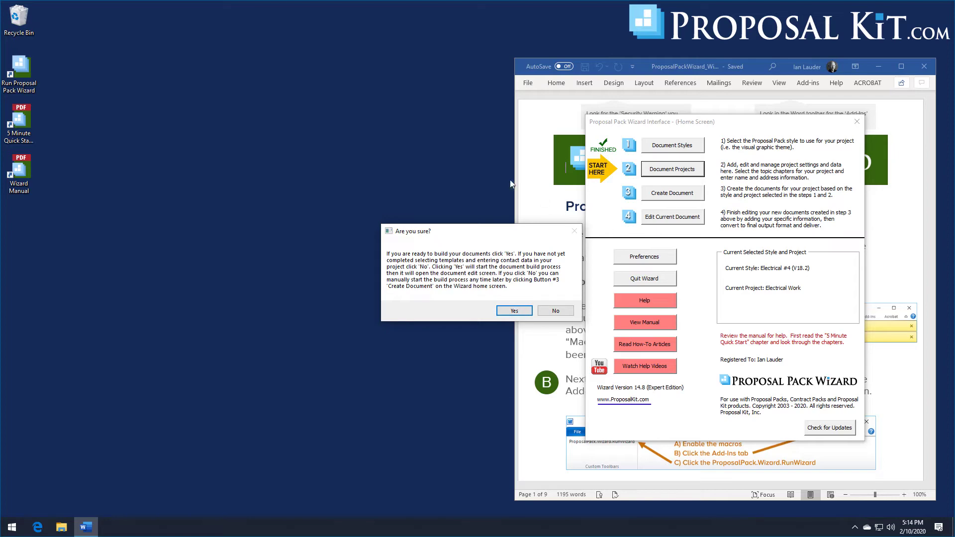
pyautogui.click(511, 313)
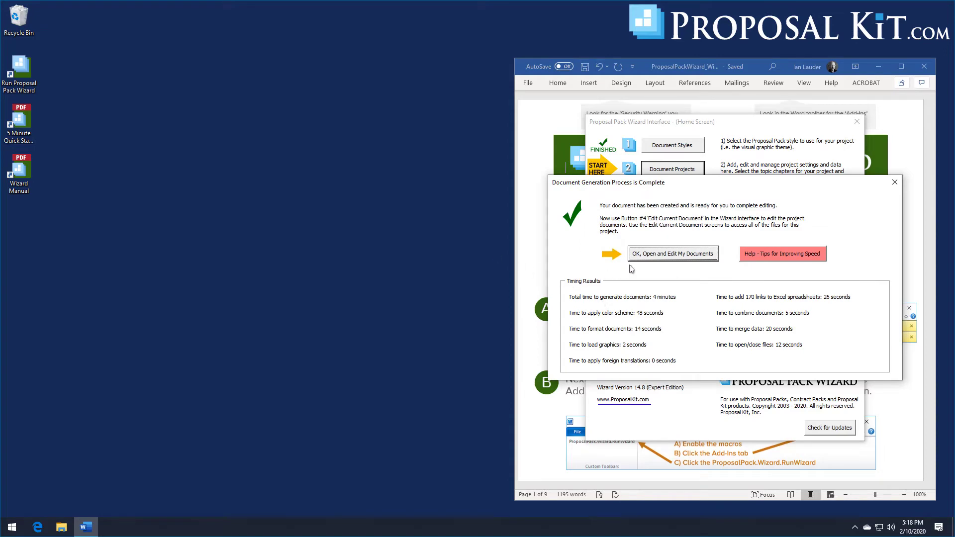
pyautogui.click(653, 258)
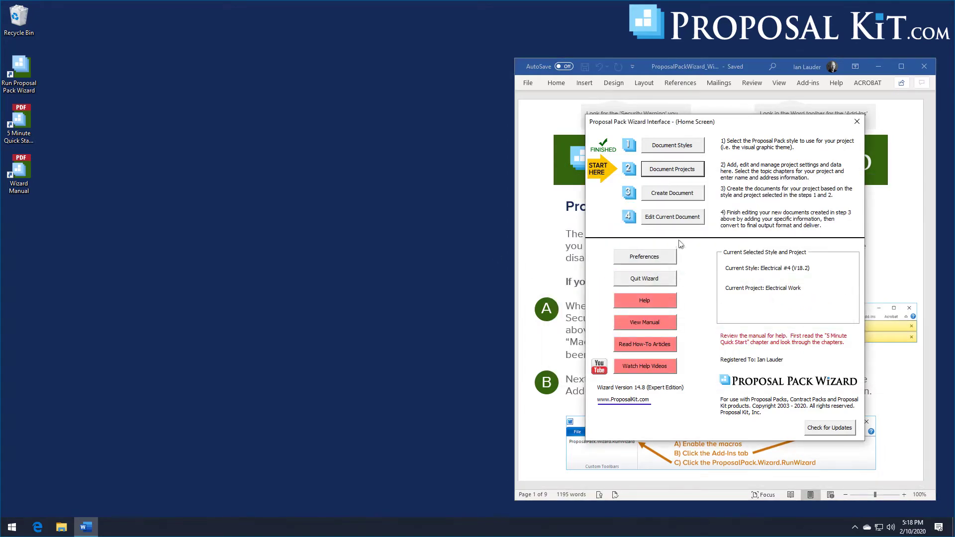
# Open the current project's Estimate Calculator spreadsheet for editing and move its window clear of the wizard.
pyautogui.click(672, 219)
pyautogui.click(637, 140)
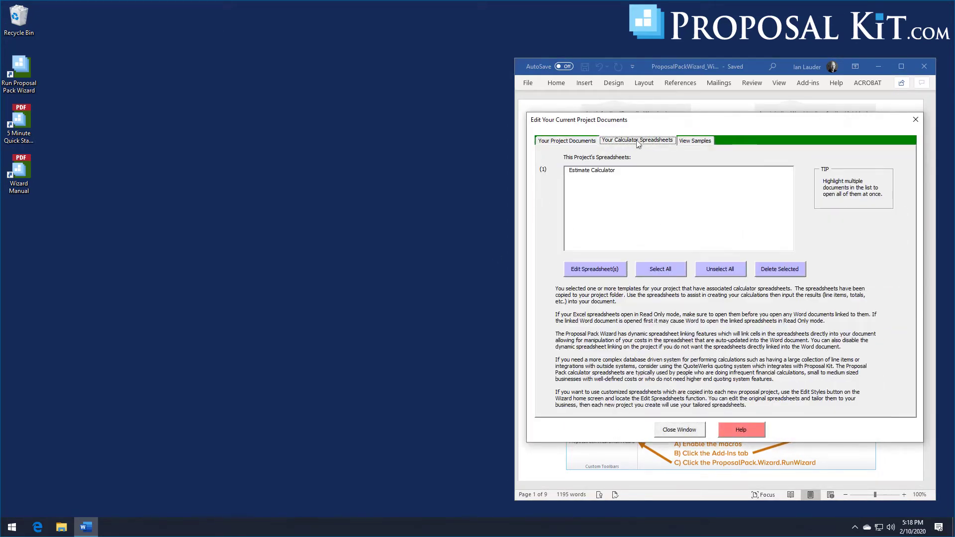
pyautogui.click(598, 171)
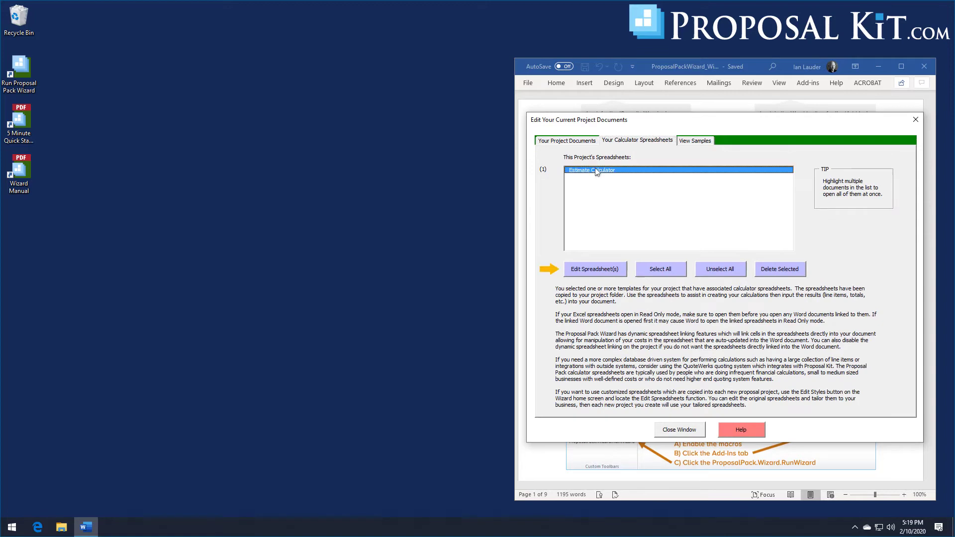
pyautogui.click(603, 273)
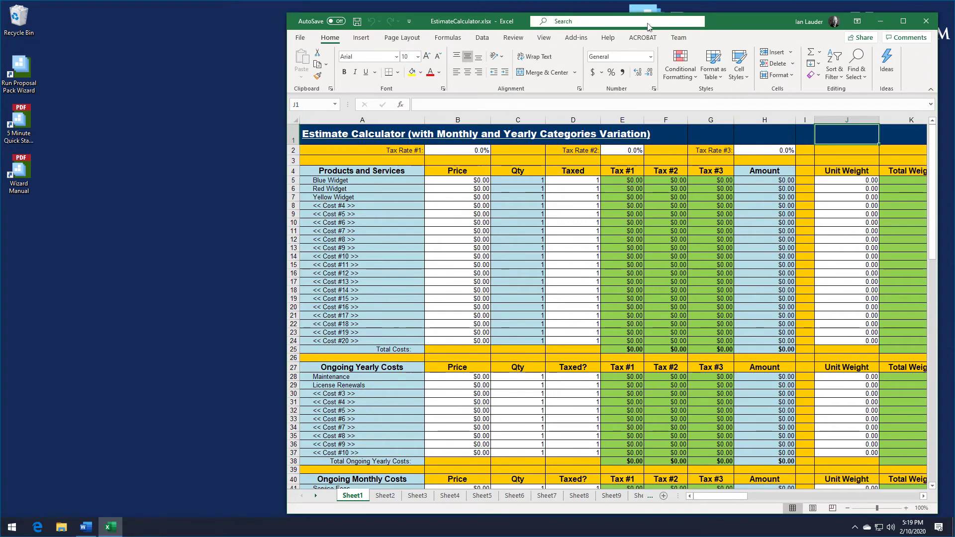
pyautogui.moveTo(734, 20); pyautogui.dragTo(626, 10)
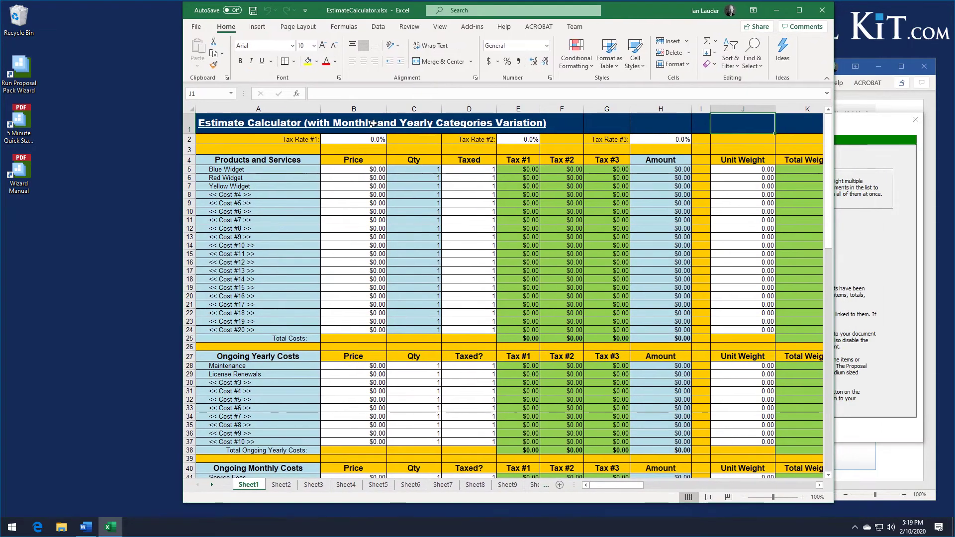
# Set Tax Rate #1 in the Estimate Calculator to 8.2%.
pyautogui.click(365, 137)
pyautogui.moveTo(319, 93); pyautogui.dragTo(308, 94)
pyautogui.write('8.2')
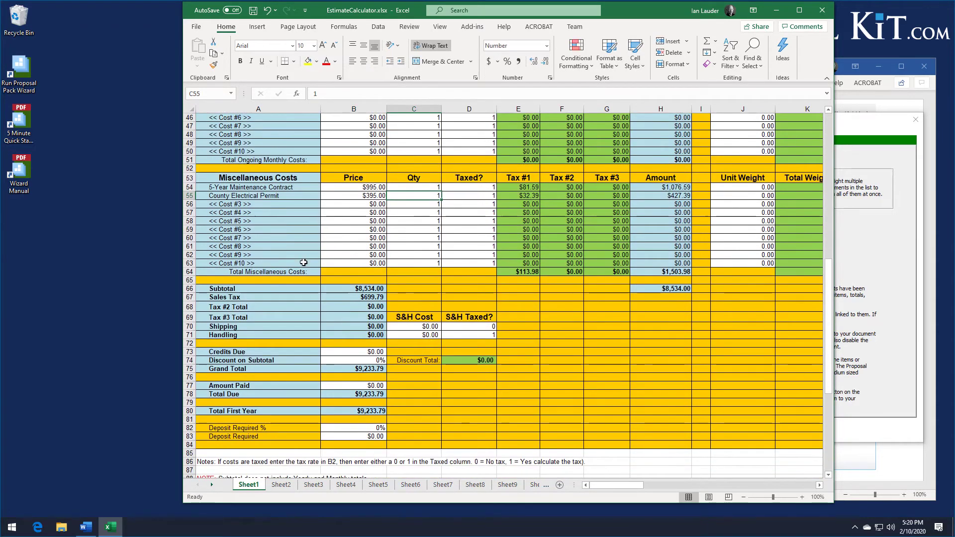
# Check the line items and totals in the Estimate Calculator, and save and close the workbook.
pyautogui.scroll(5, 303, 262)
pyautogui.scroll(2, 303, 262)
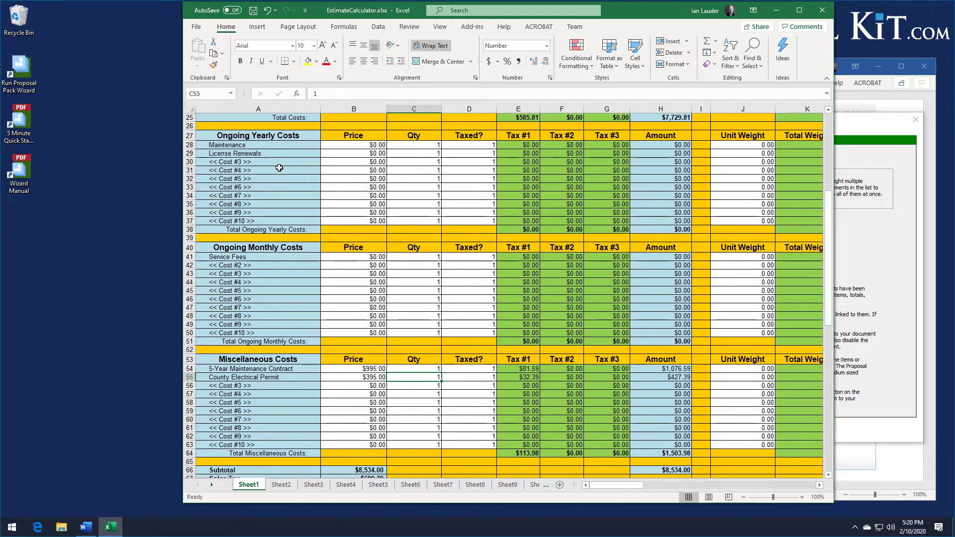
pyautogui.scroll(8, 283, 174)
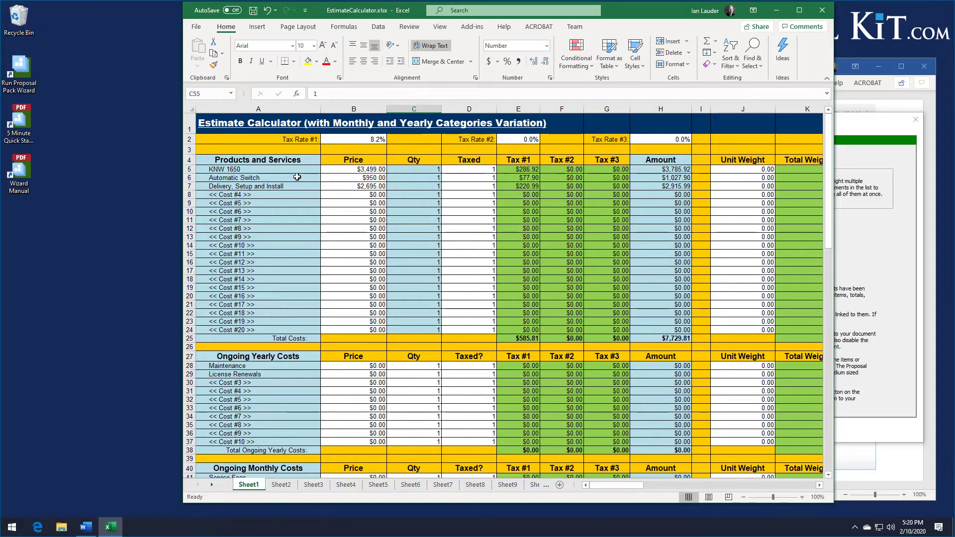
pyautogui.scroll(-5, 302, 211)
pyautogui.scroll(-7, 302, 211)
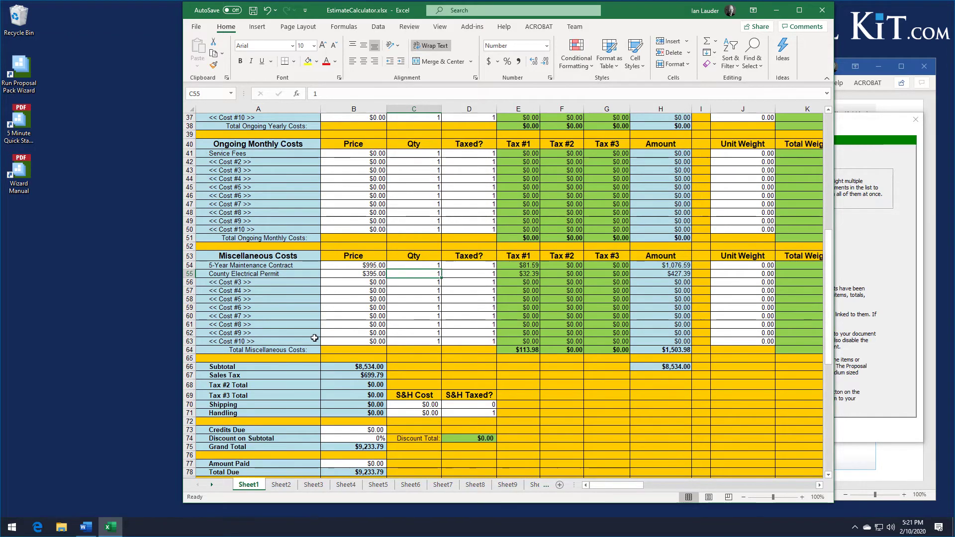
pyautogui.scroll(-4, 320, 275)
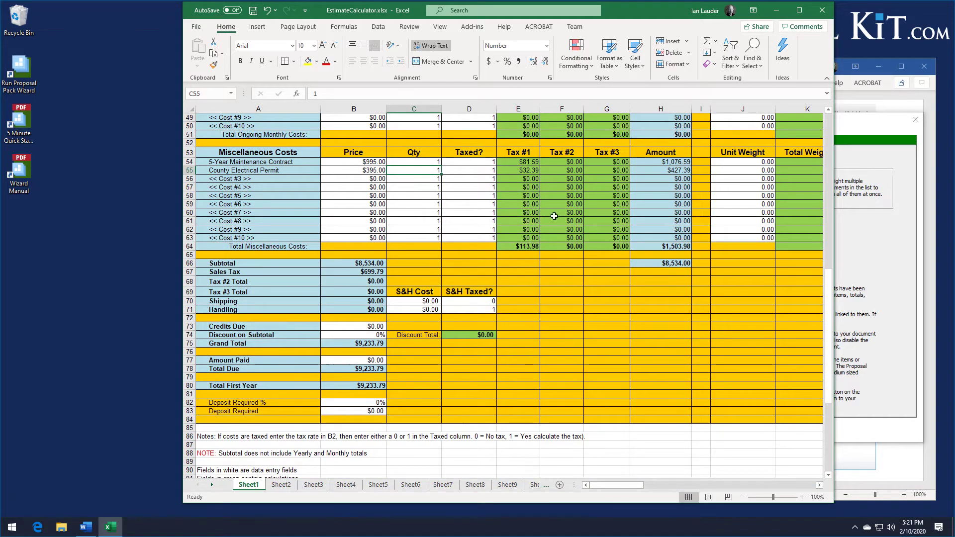
pyautogui.click(253, 10)
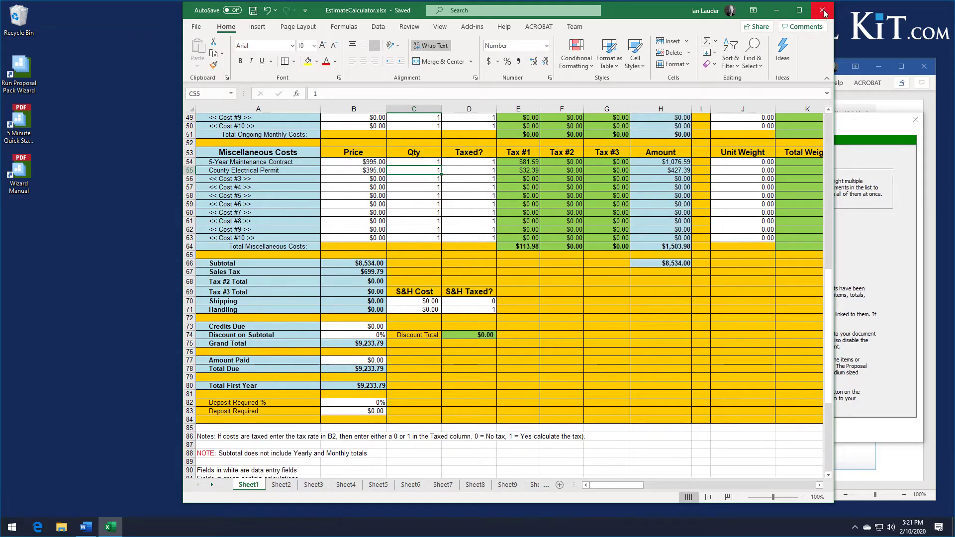
pyautogui.click(823, 10)
# Open the Combined Project Document from the project's document list and place its window beside the wizard.
pyautogui.click(567, 140)
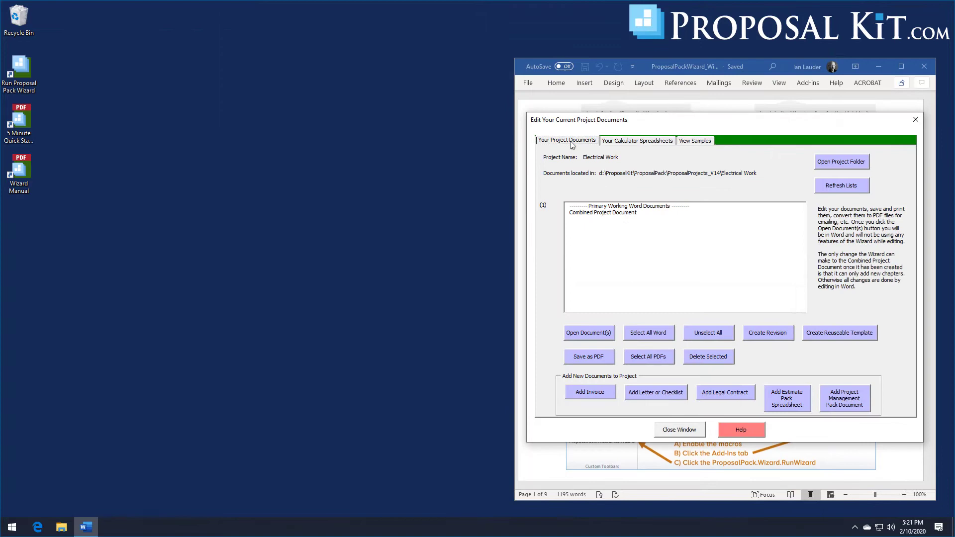
pyautogui.click(593, 213)
pyautogui.click(596, 335)
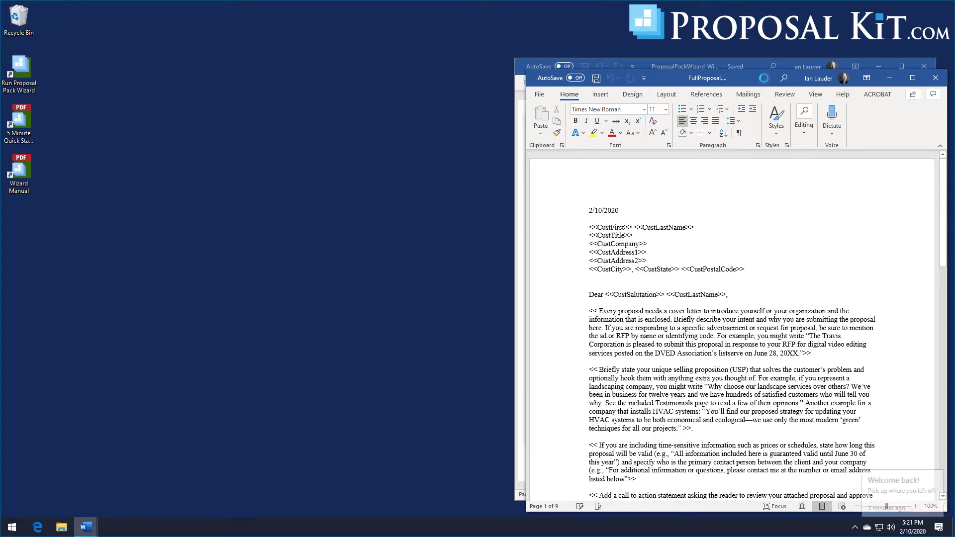
pyautogui.moveTo(818, 84); pyautogui.dragTo(537, 62)
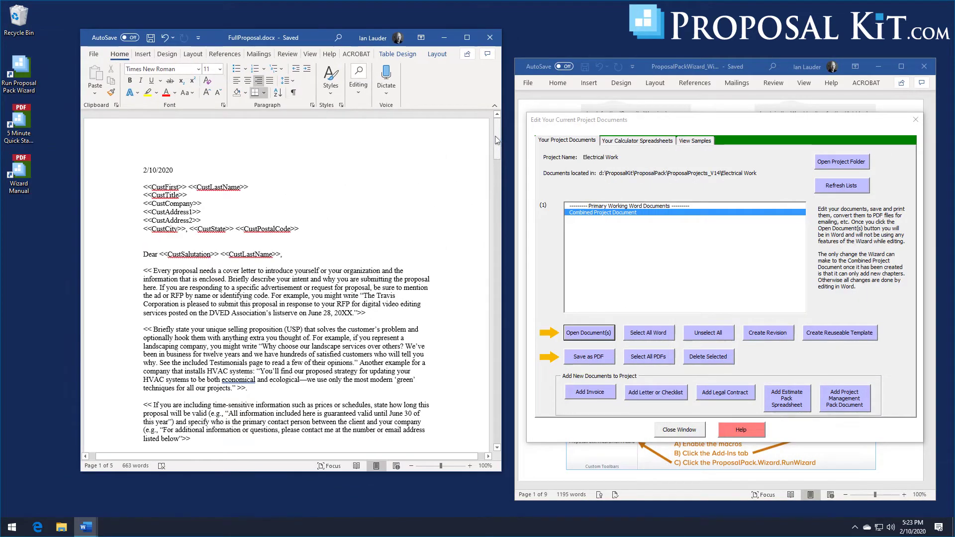
# Examine the combined document's title page and the Products and Services lines linked into its Estimate table.
pyautogui.moveTo(495, 137); pyautogui.dragTo(502, 206)
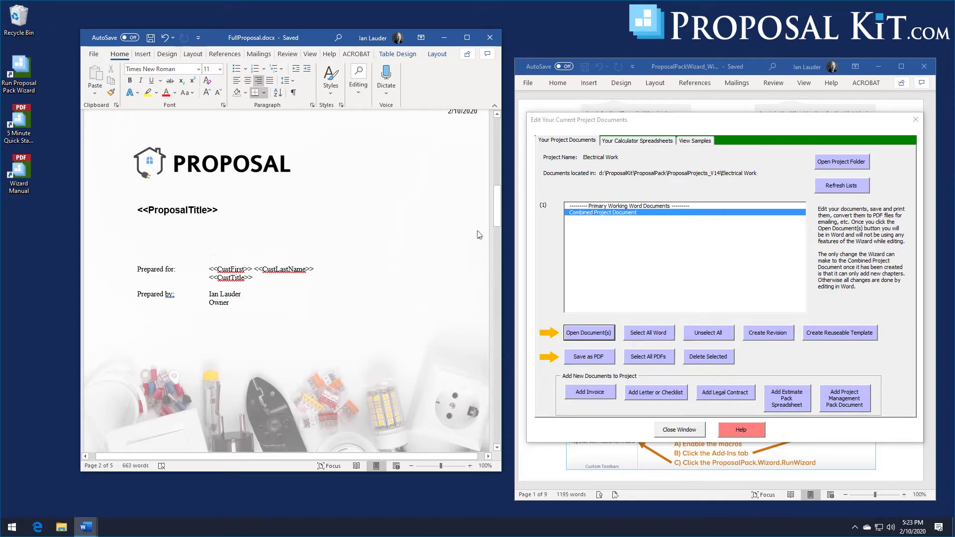
pyautogui.moveTo(496, 198); pyautogui.dragTo(497, 265)
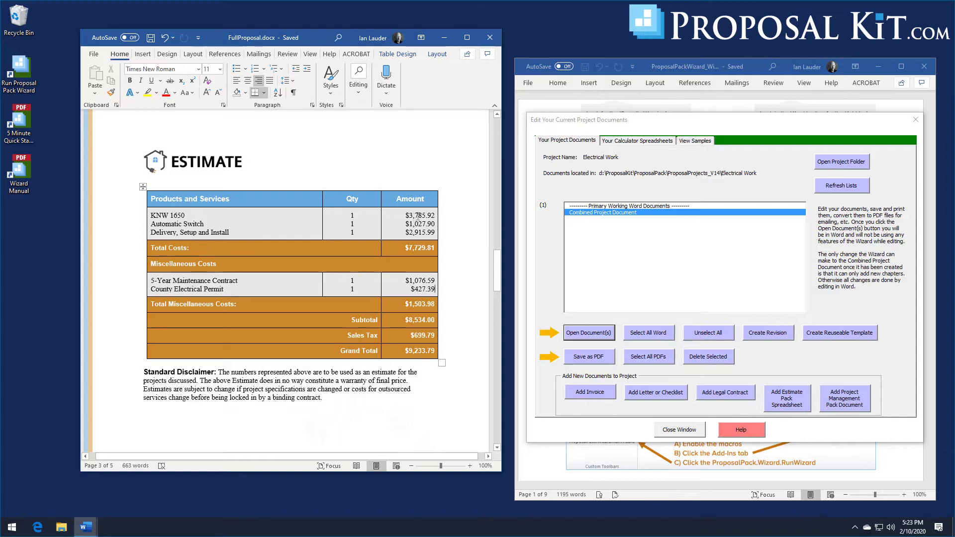
pyautogui.click(171, 216)
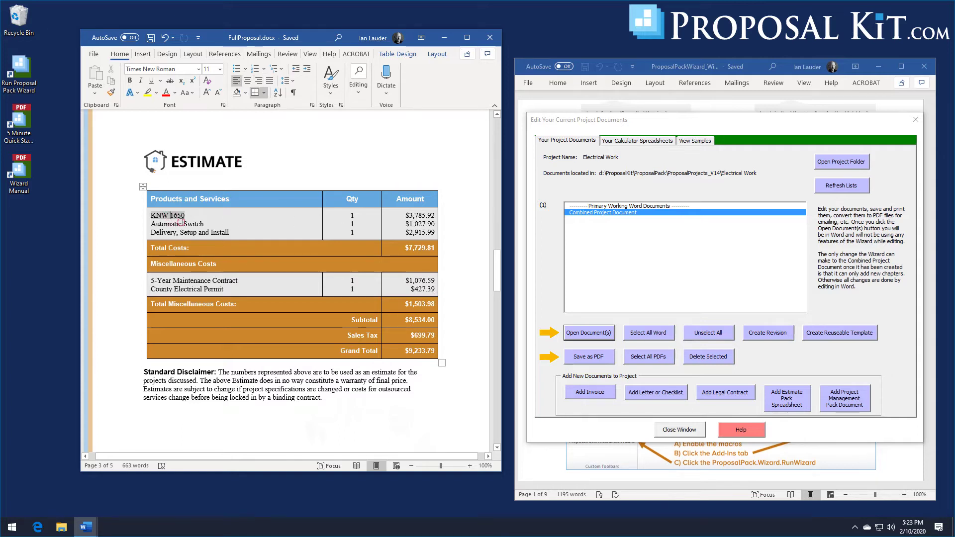
pyautogui.click(182, 224)
pyautogui.click(202, 232)
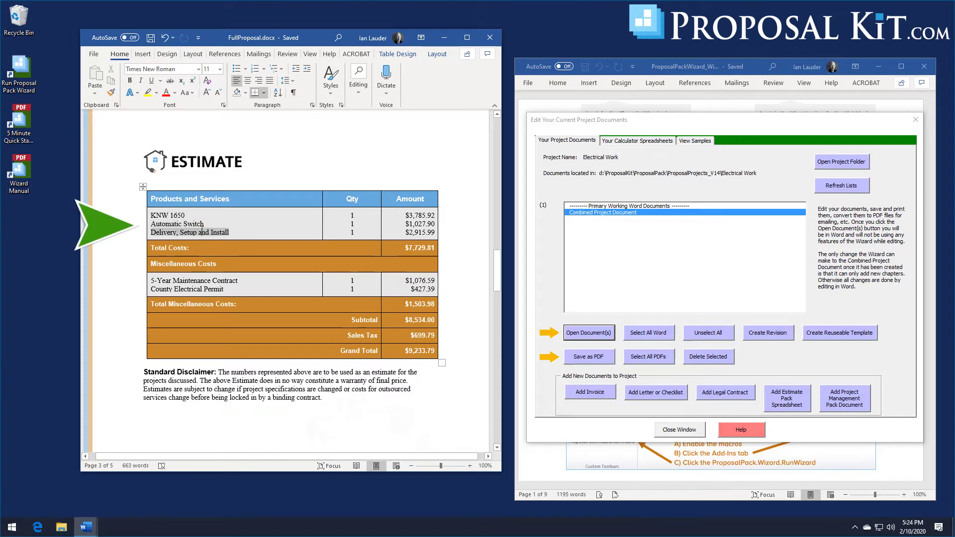
pyautogui.click(171, 216)
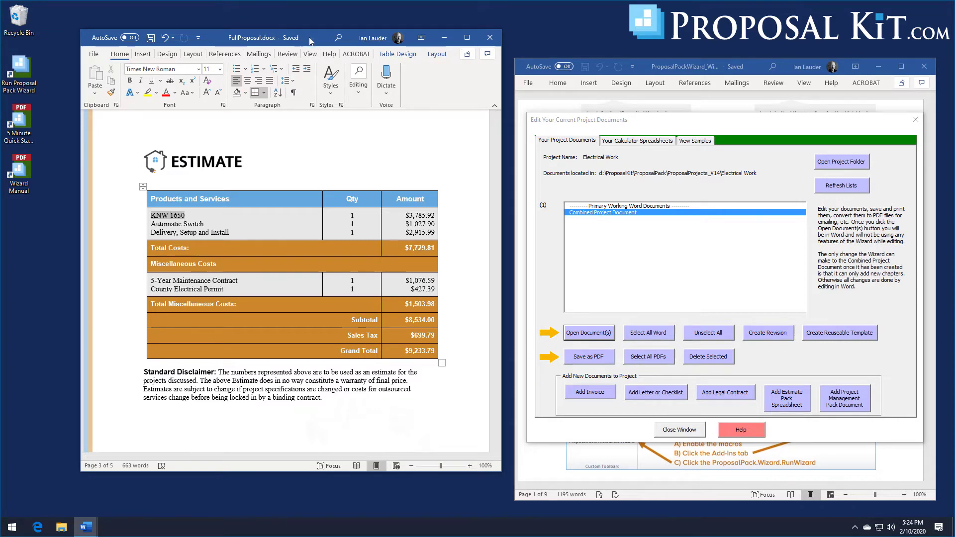
pyautogui.moveTo(294, 36); pyautogui.dragTo(224, 21)
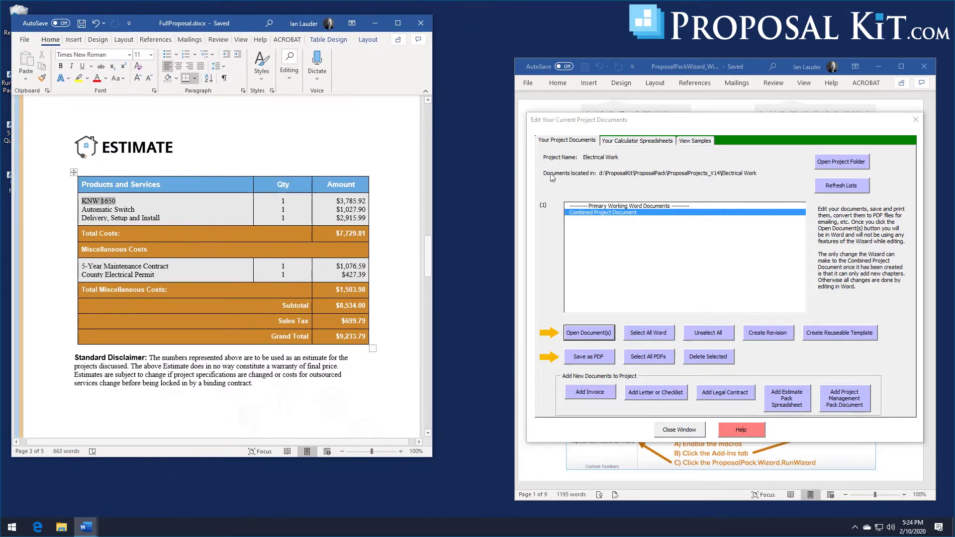
# Close the proposal document and reopen the project's Estimate Calculator spreadsheet for editing.
pyautogui.click(628, 140)
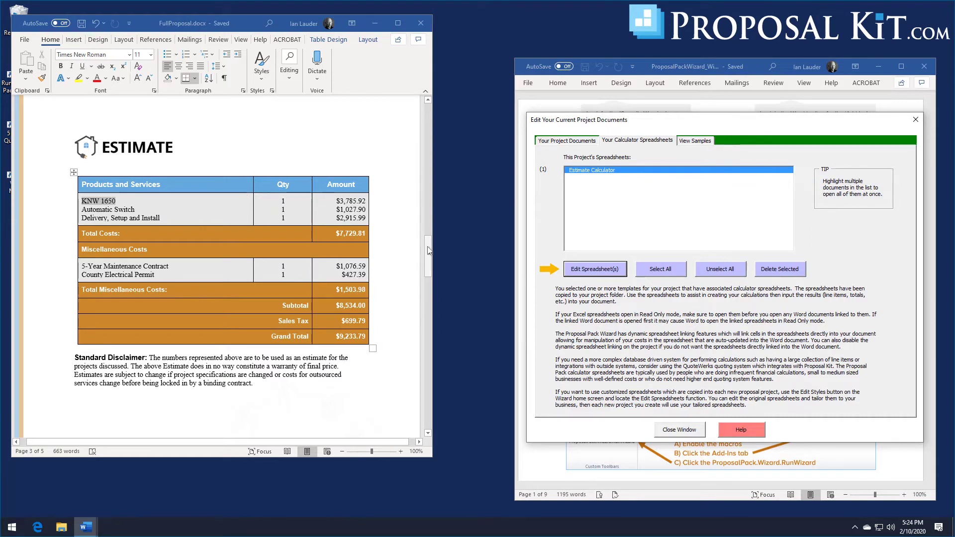
pyautogui.moveTo(427, 252)
pyautogui.mouseDown()
pyautogui.moveTo(426, 341)
pyautogui.moveTo(427, 204)
pyautogui.moveTo(437, 248)
pyautogui.mouseUp()
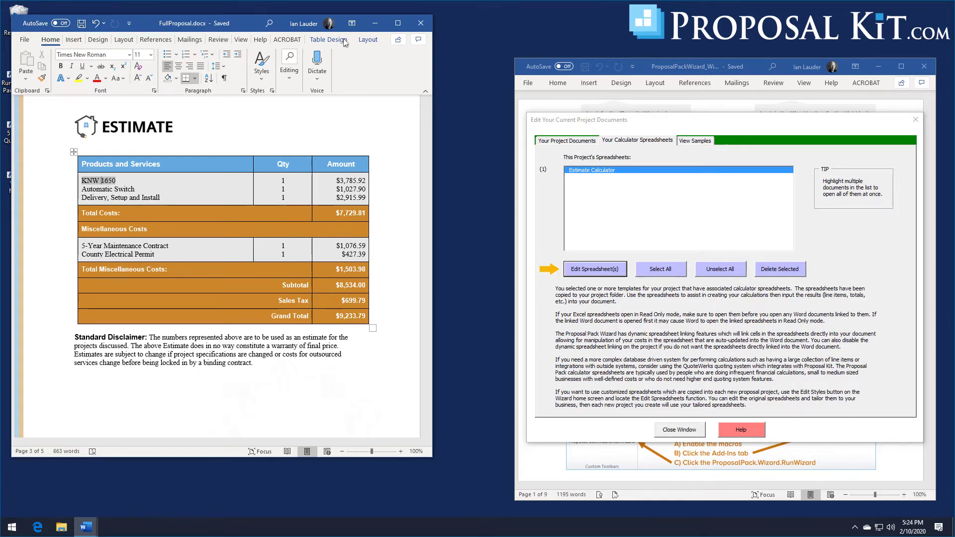
pyautogui.click(420, 24)
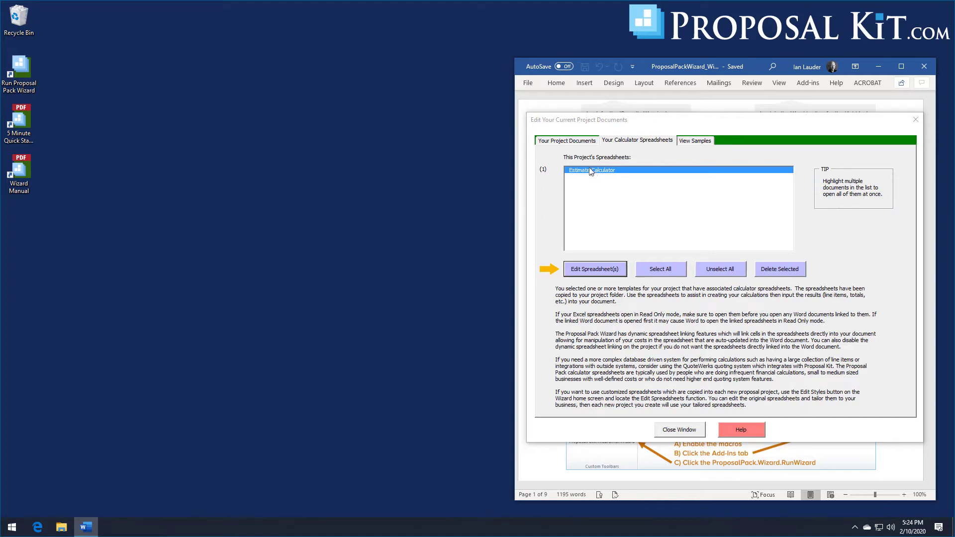
pyautogui.click(578, 145)
pyautogui.click(630, 142)
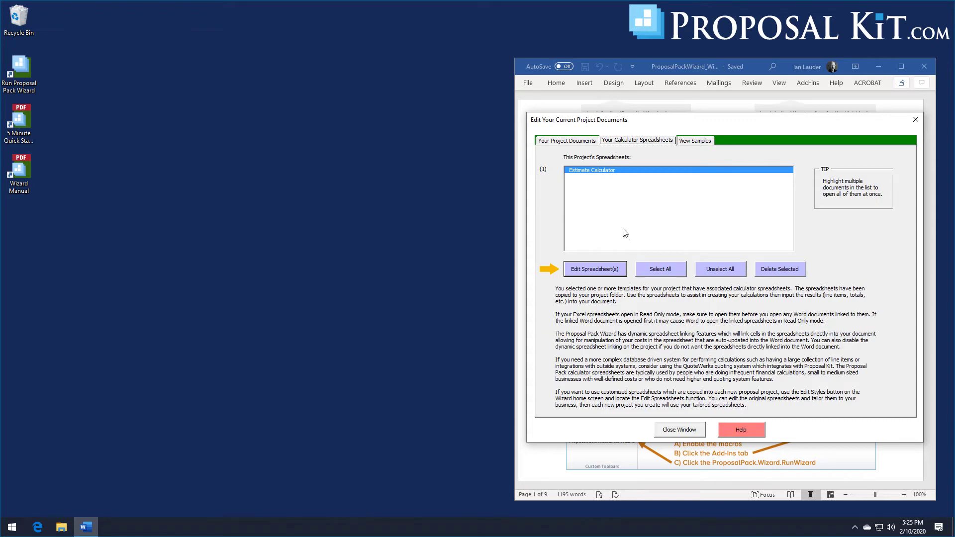
pyautogui.click(596, 270)
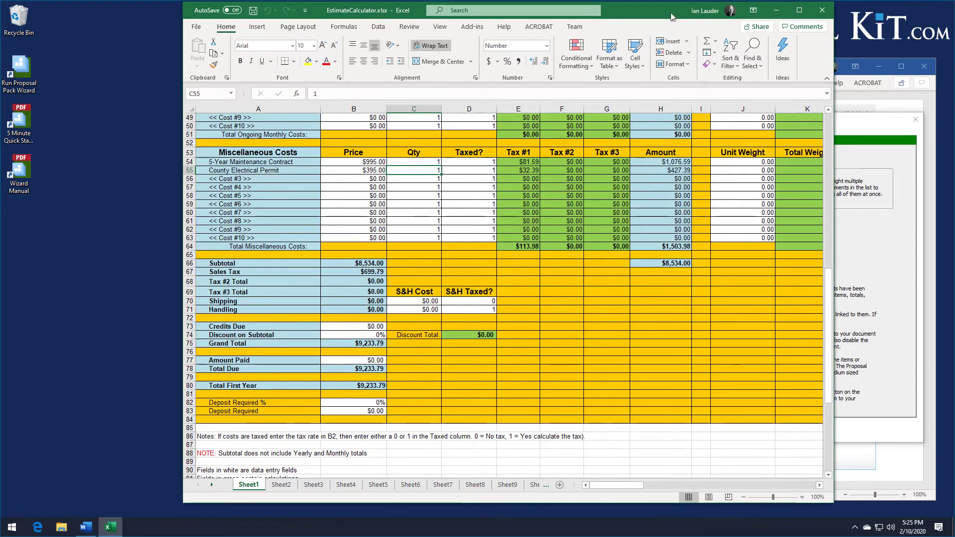
# Open the Combined Project Document alongside the Estimate Calculator spreadsheet and bring up its Estimate table.
pyautogui.moveTo(682, 7); pyautogui.dragTo(780, 16)
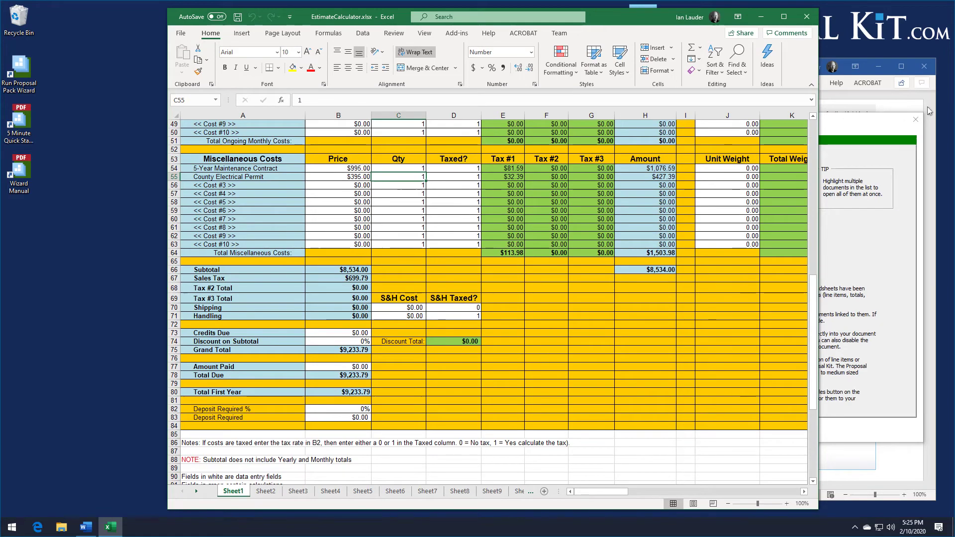
pyautogui.click(927, 106)
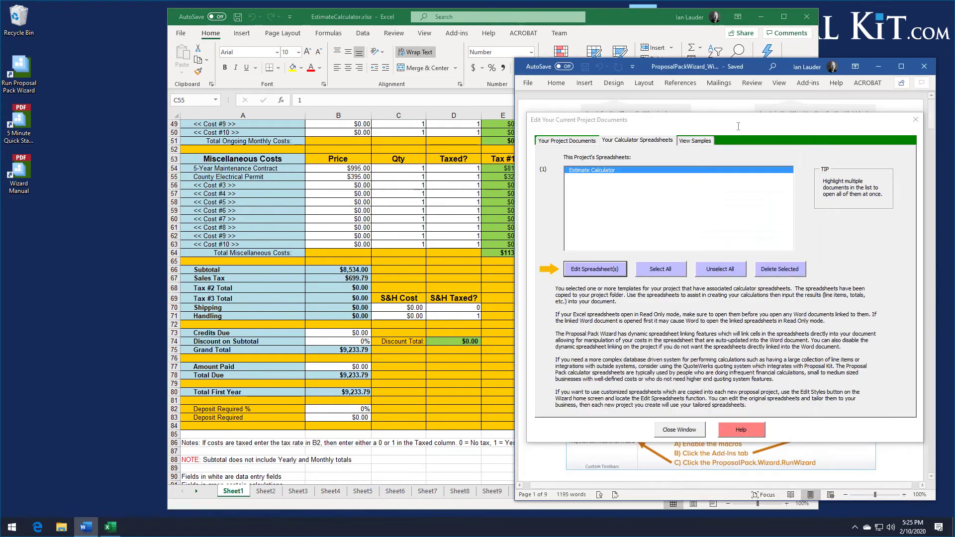
pyautogui.click(568, 141)
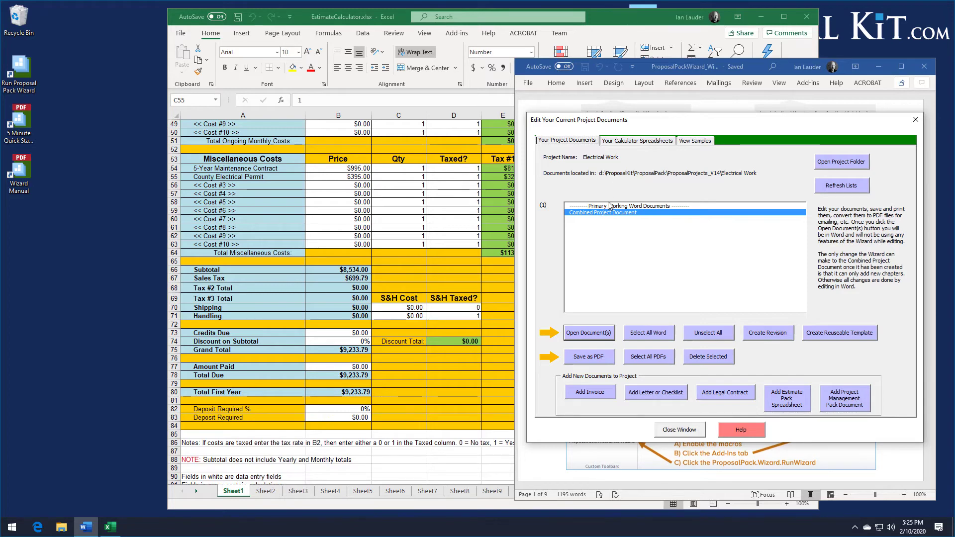
pyautogui.click(588, 333)
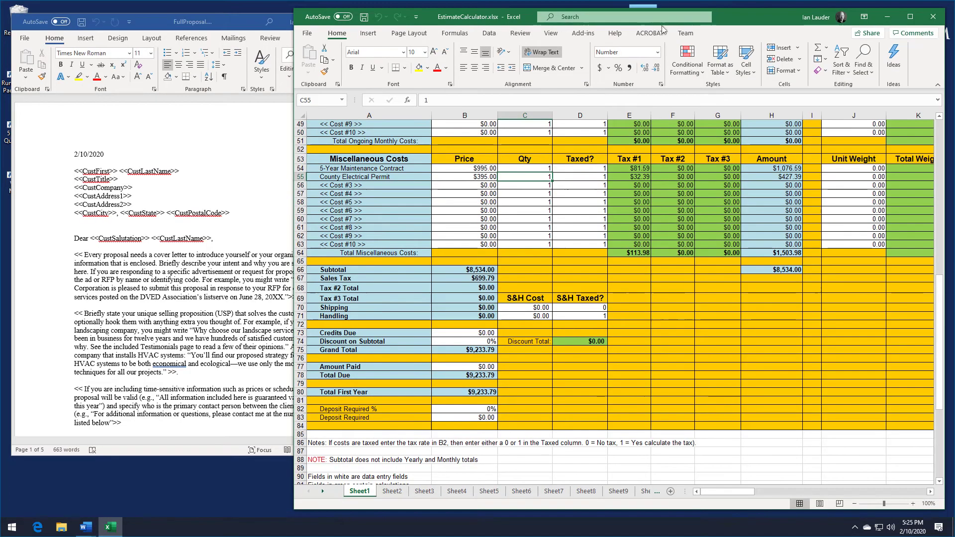
pyautogui.click(249, 197)
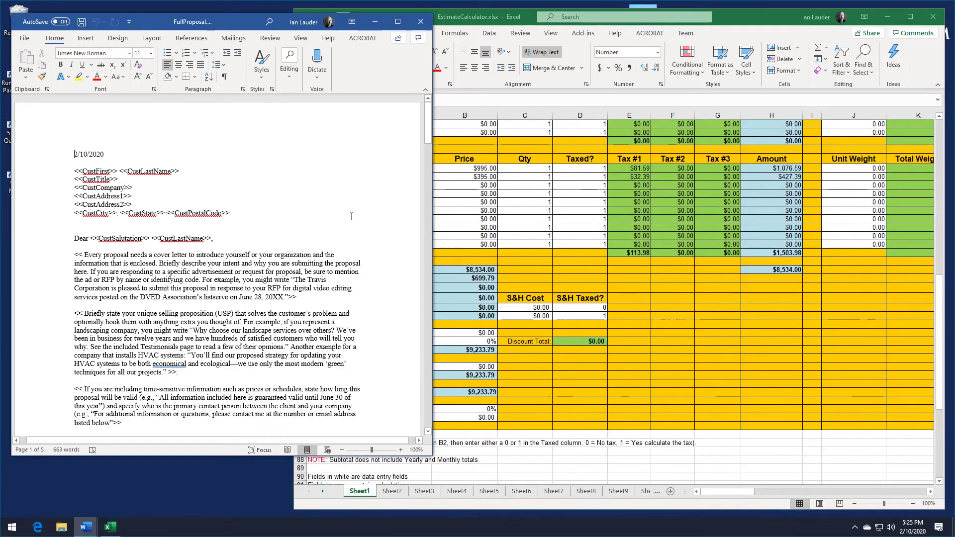
pyautogui.moveTo(428, 126); pyautogui.dragTo(427, 254)
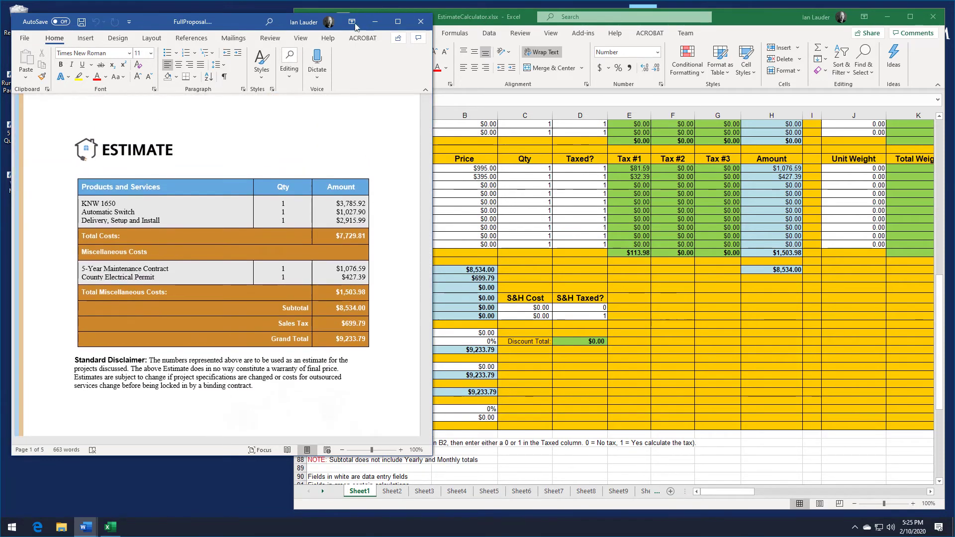
pyautogui.moveTo(268, 23); pyautogui.dragTo(260, 12)
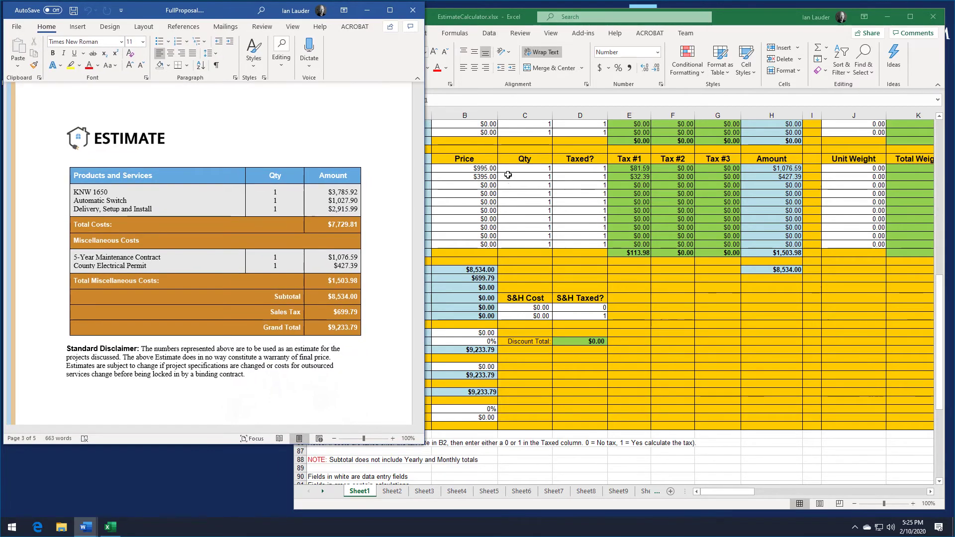
# Set the County Electrical Permit price in the Estimate Calculator's Miscellaneous Costs to 595.
pyautogui.click(514, 177)
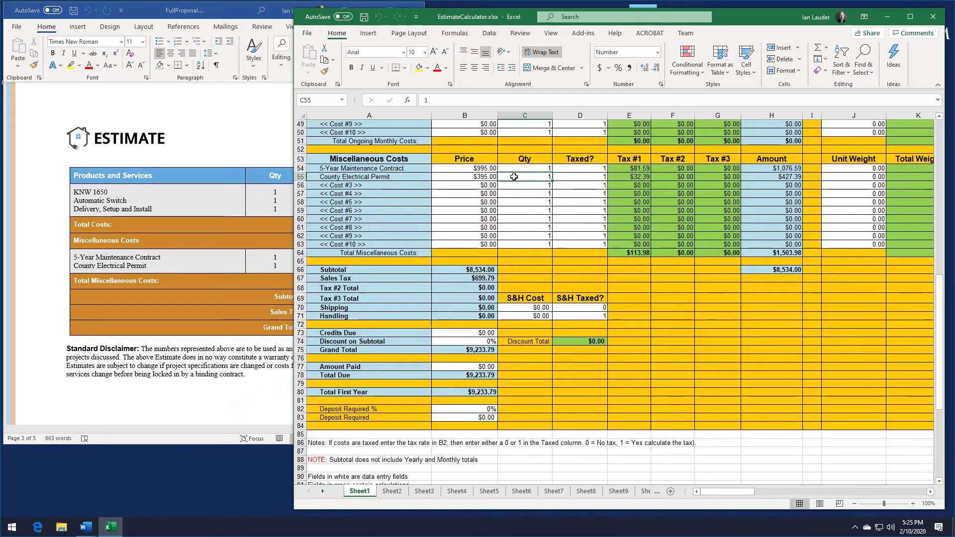
pyautogui.click(487, 178)
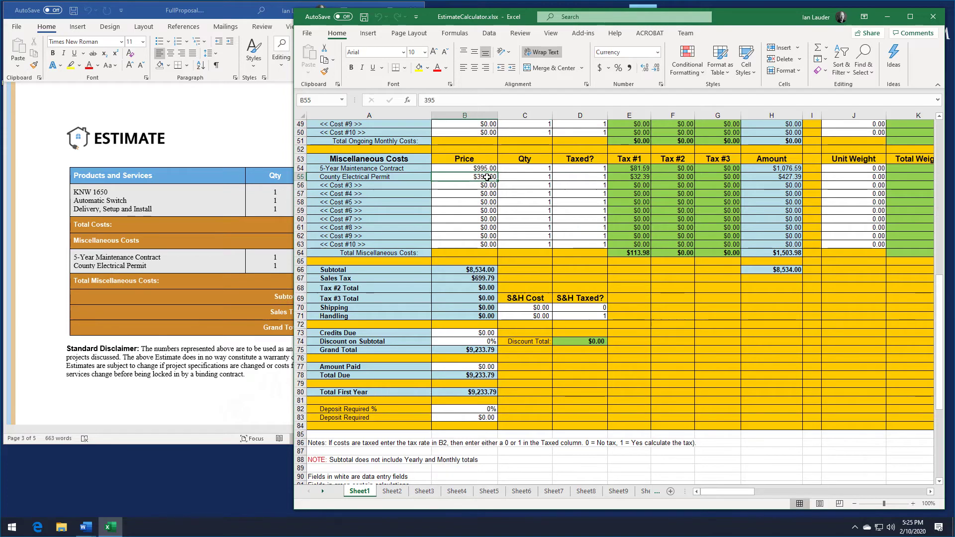
pyautogui.click(224, 397)
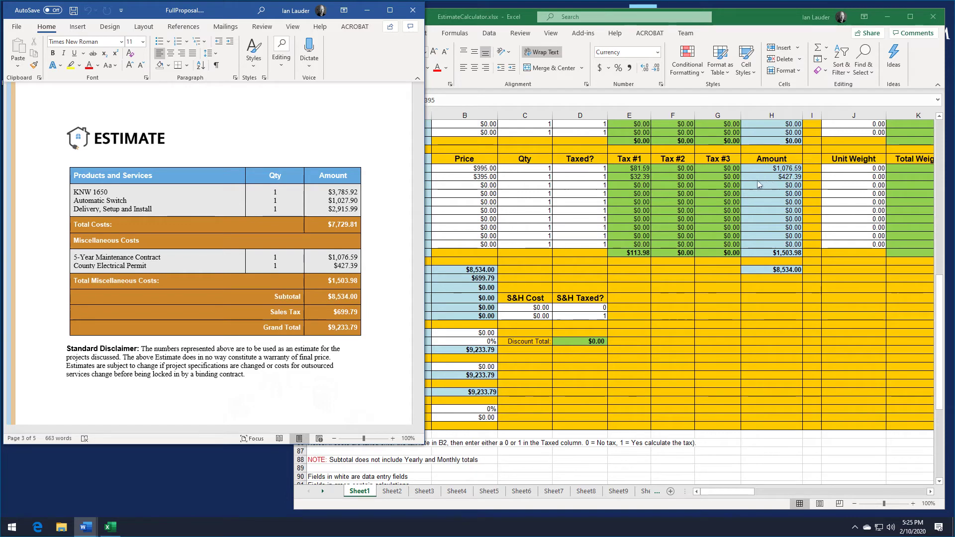
pyautogui.click(482, 176)
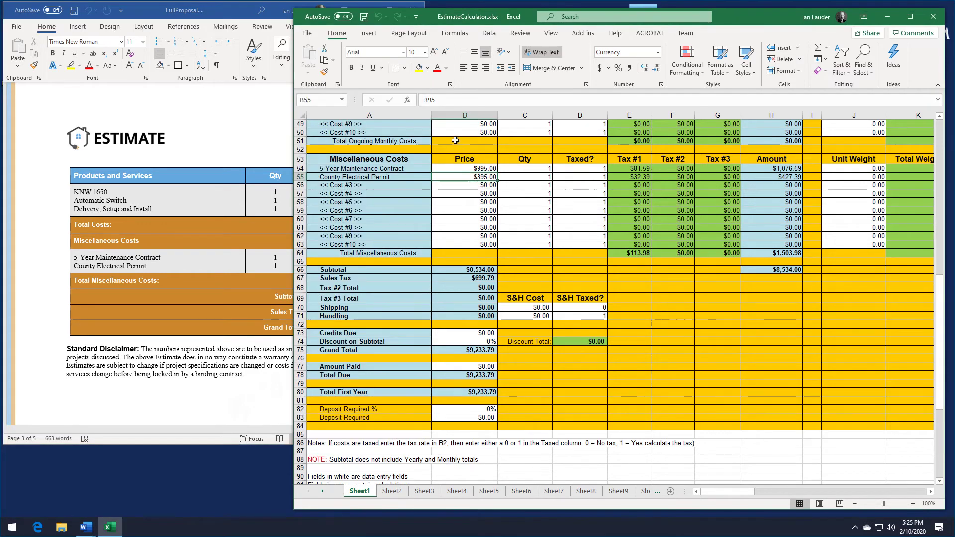
pyautogui.click(418, 100)
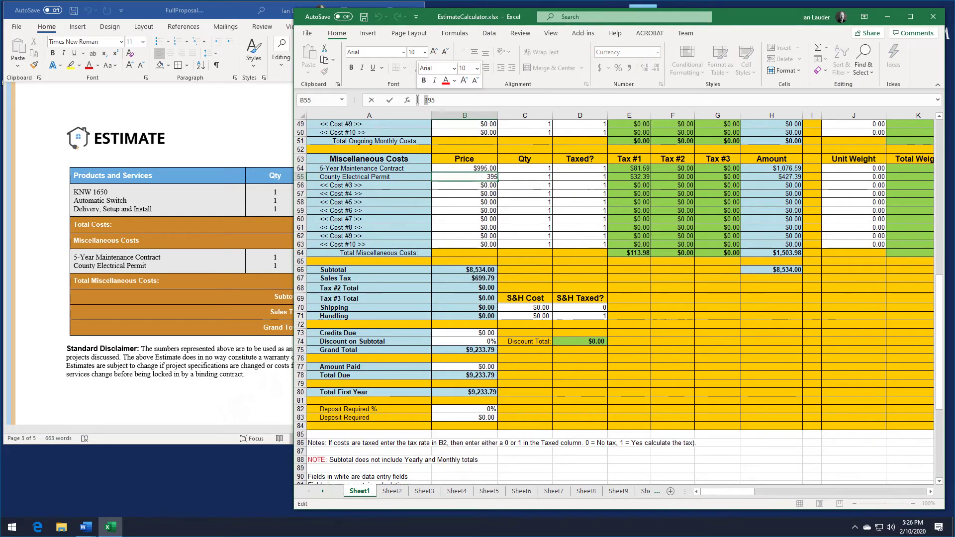
pyautogui.write('5')
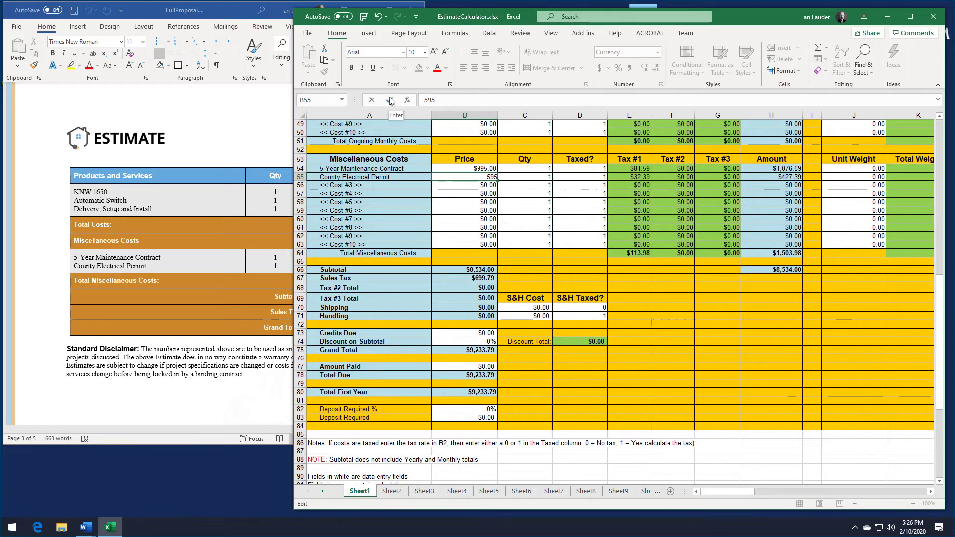
pyautogui.click(391, 100)
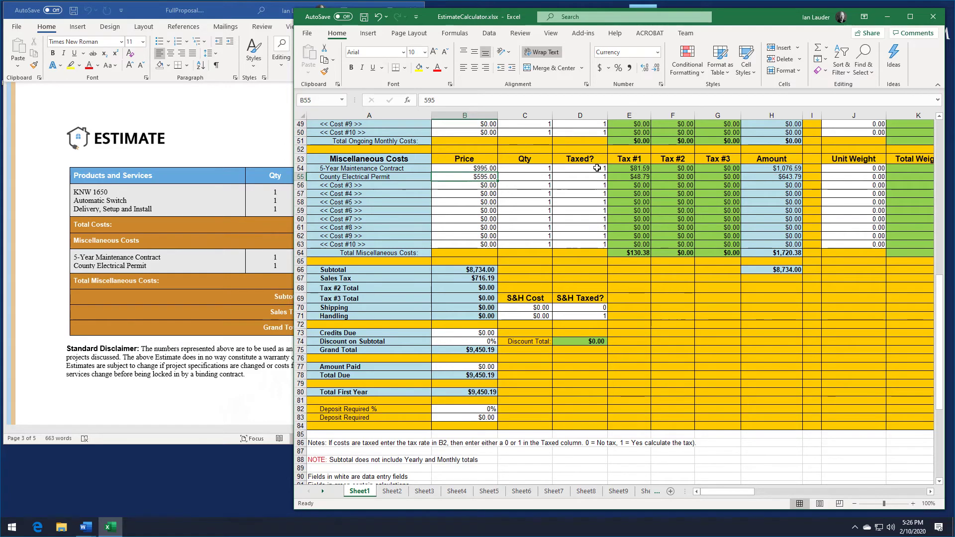
# Update the linked County Electrical Permit amount in the proposal's Estimate table and review the table's totals.
pyautogui.click(261, 116)
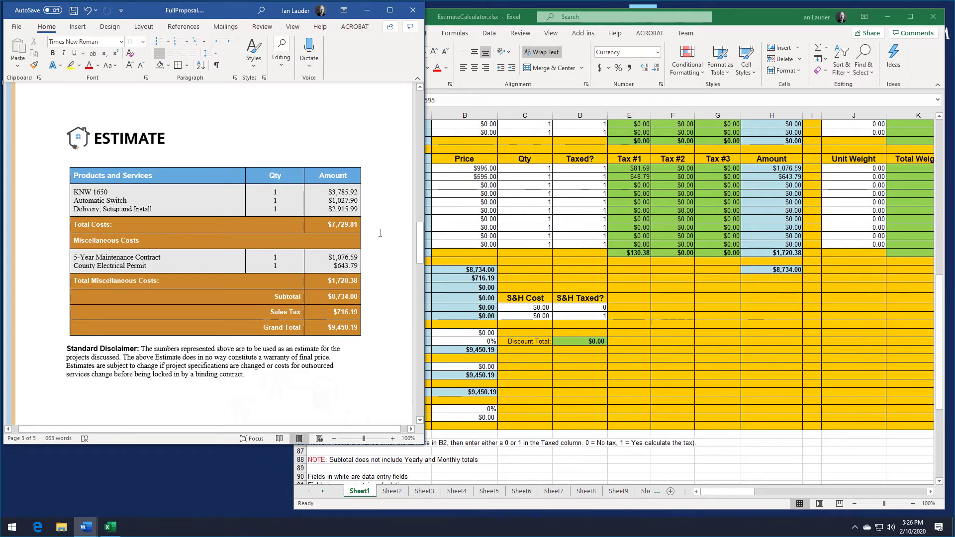
pyautogui.click(339, 267)
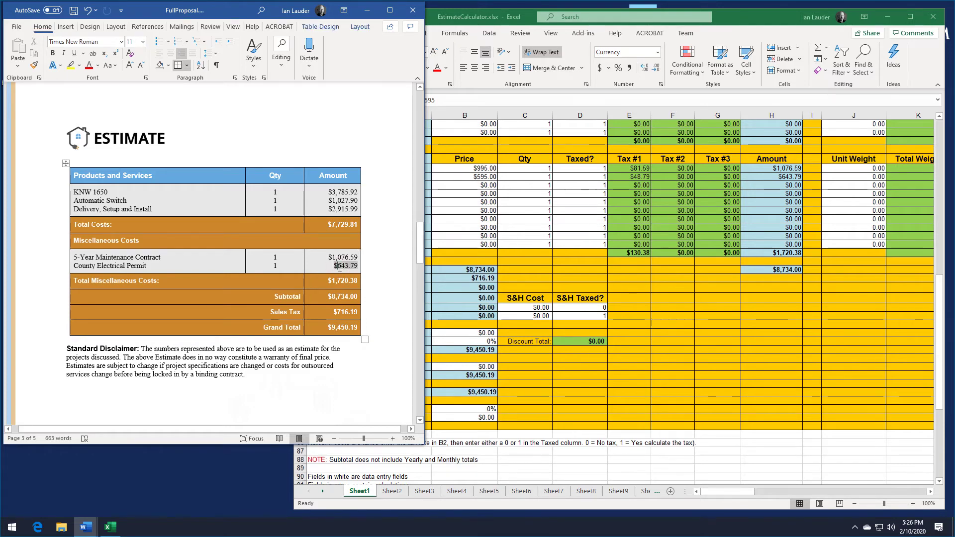
pyautogui.rightClick(339, 267)
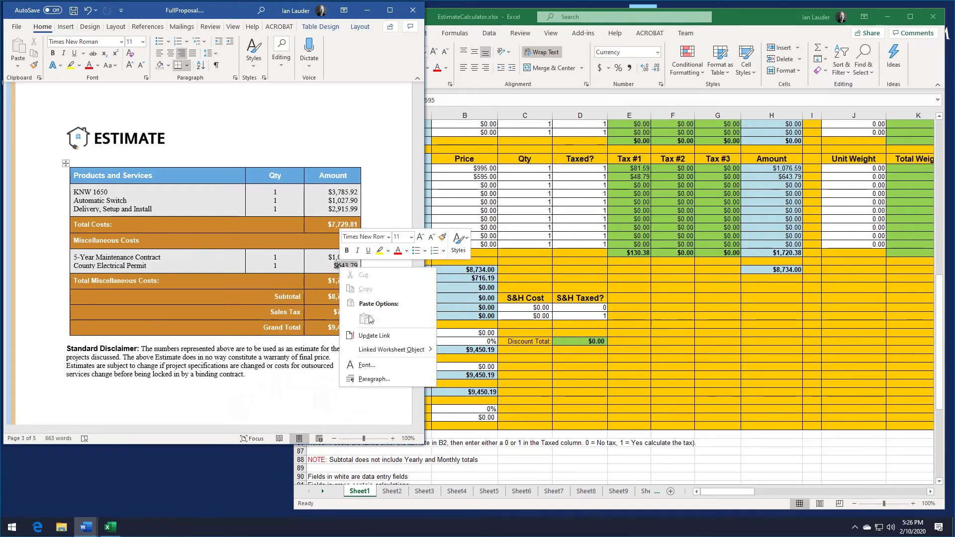
pyautogui.click(376, 335)
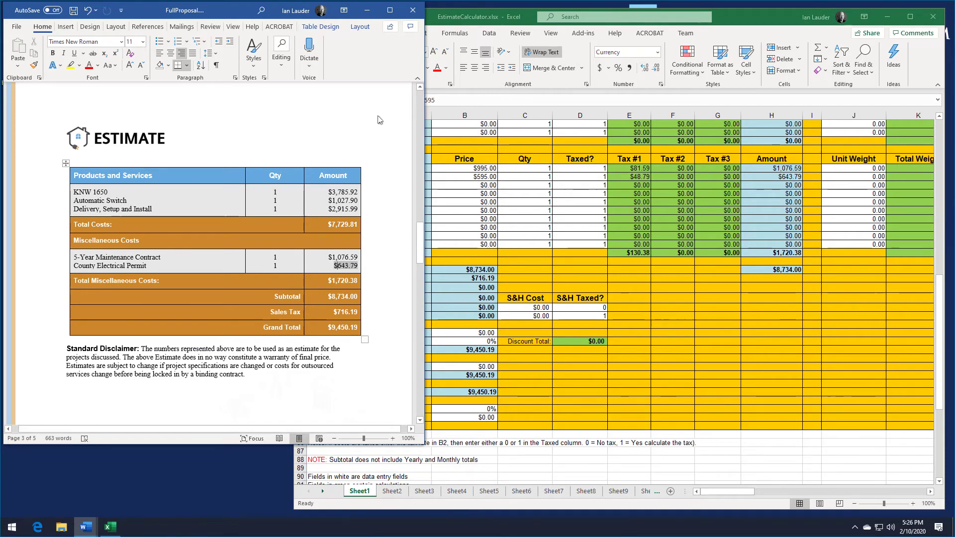
pyautogui.click(313, 260)
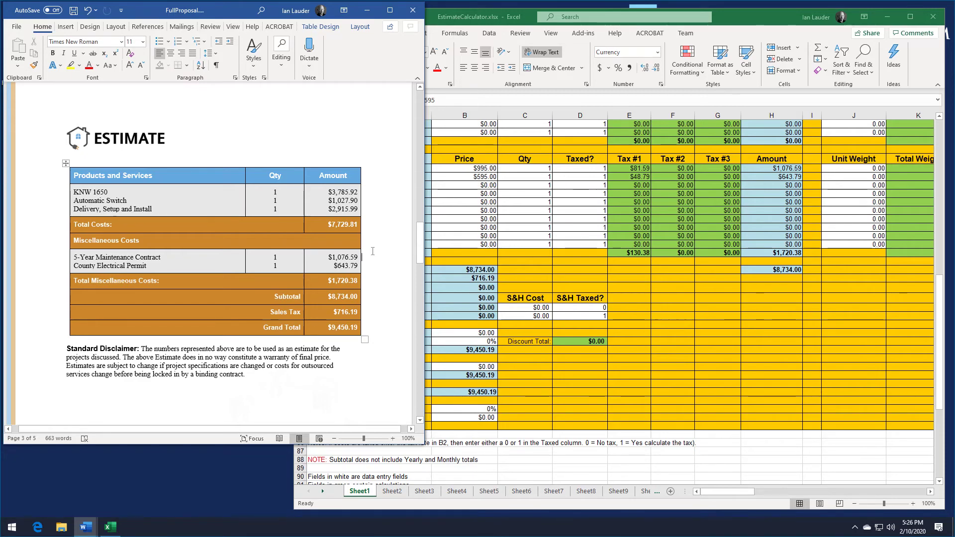
pyautogui.moveTo(422, 234); pyautogui.dragTo(433, 253)
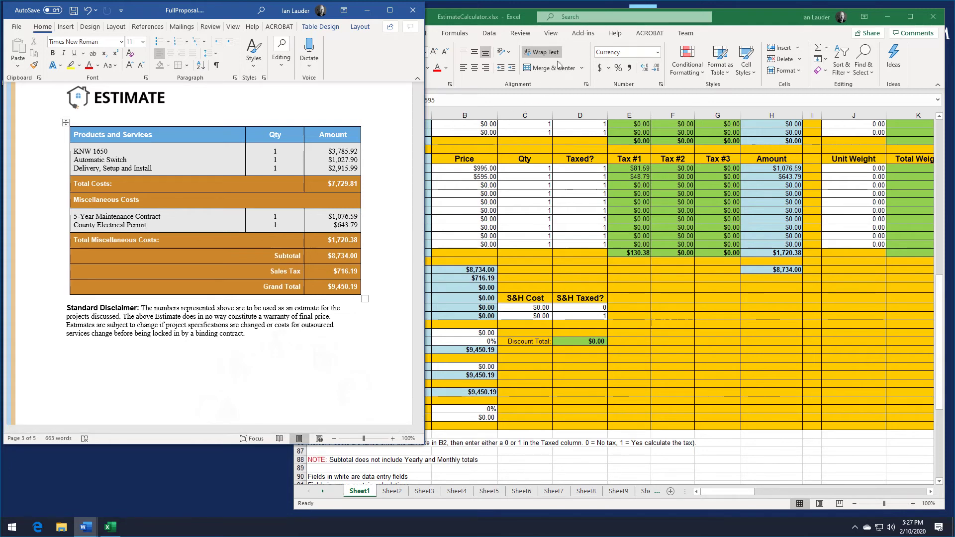
# Close the proposal document and the Estimate Calculator workbook, saving the changes to both.
pyautogui.click(412, 12)
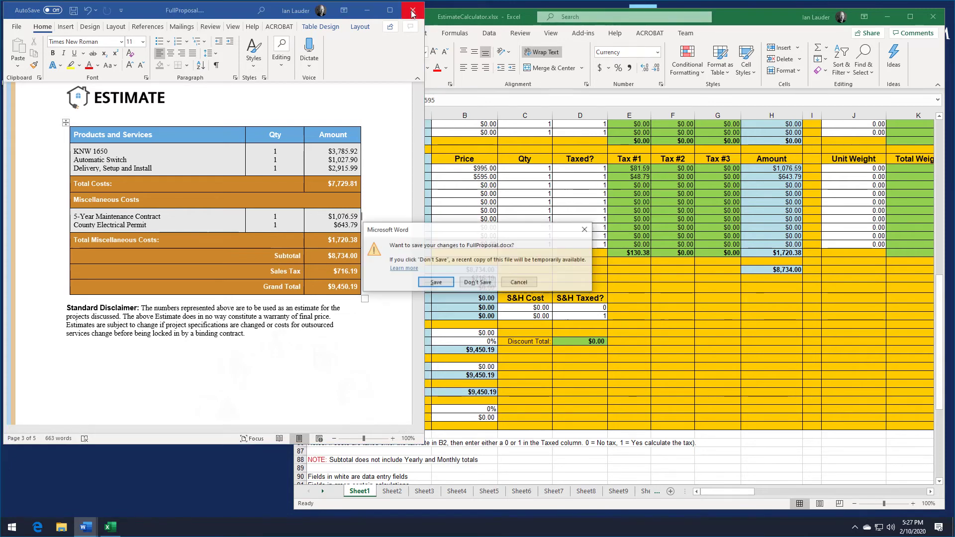
pyautogui.click(435, 283)
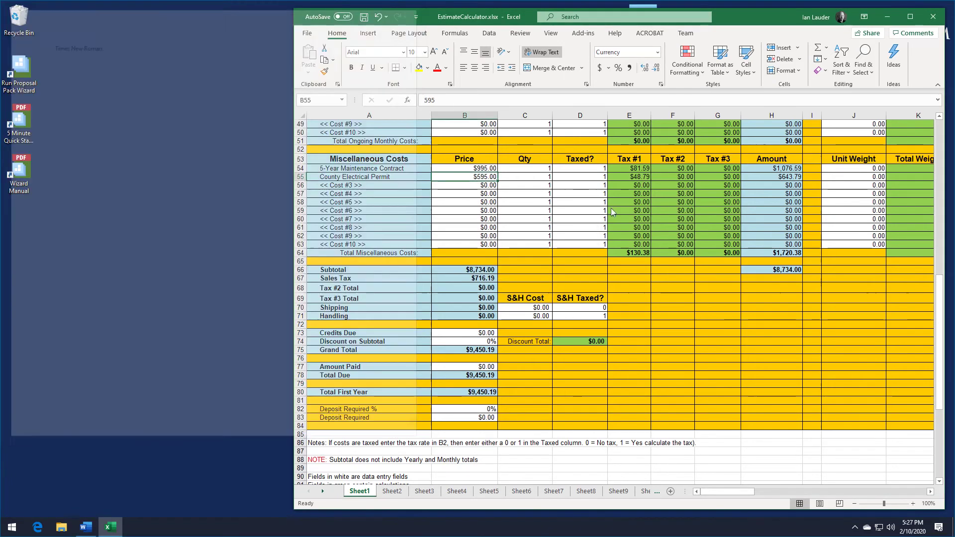
pyautogui.click(933, 18)
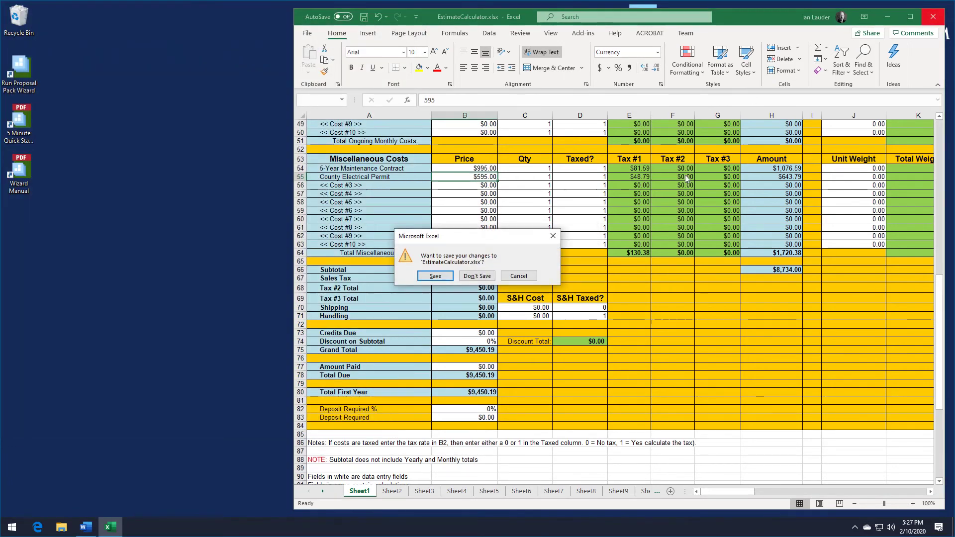
pyautogui.click(432, 277)
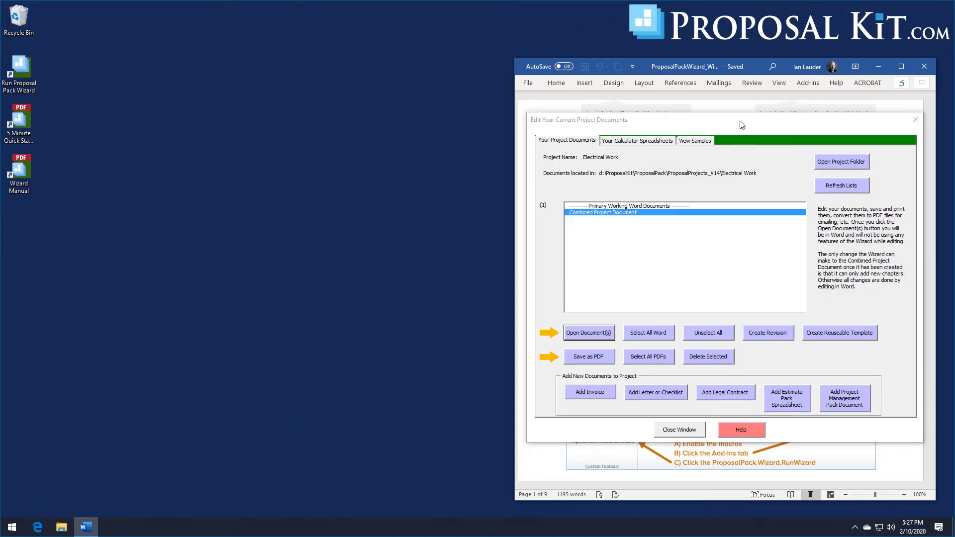
# Reopen the current project's document editing window in the wizard and add an invoice to the Electrical Work project.
pyautogui.click(681, 416)
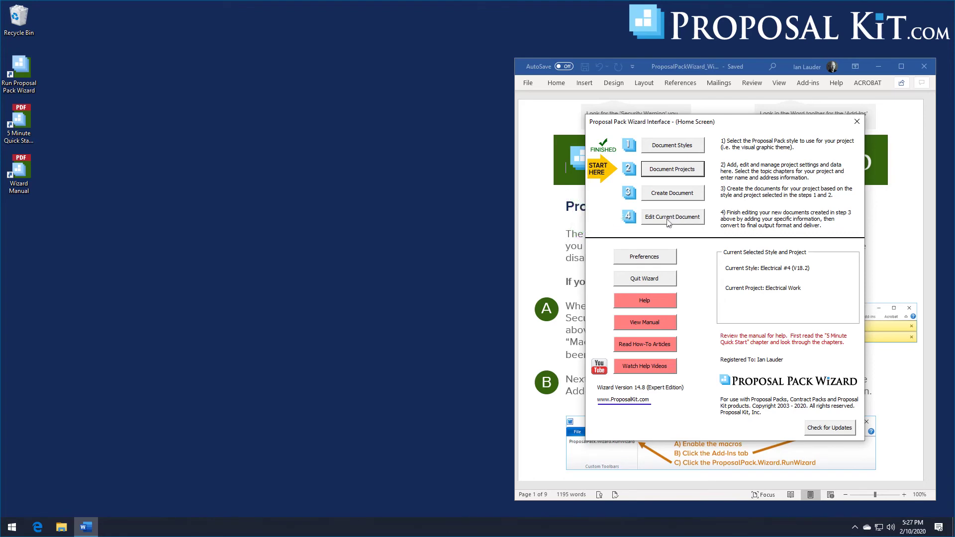
pyautogui.click(670, 222)
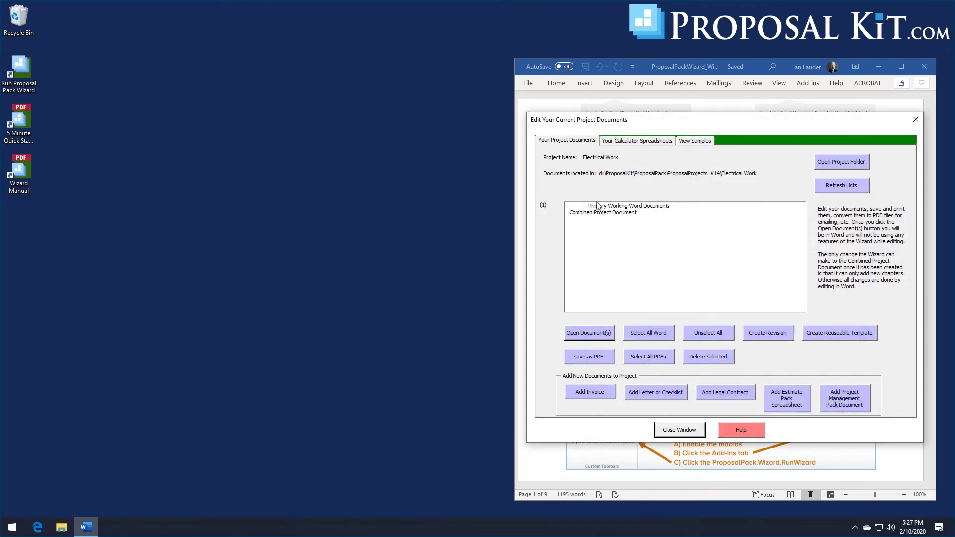
pyautogui.click(623, 140)
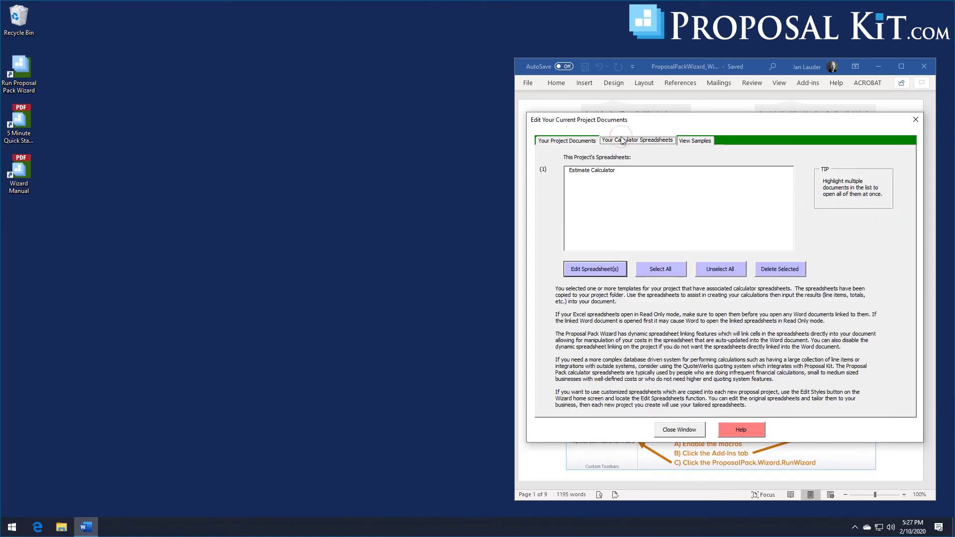
pyautogui.click(570, 141)
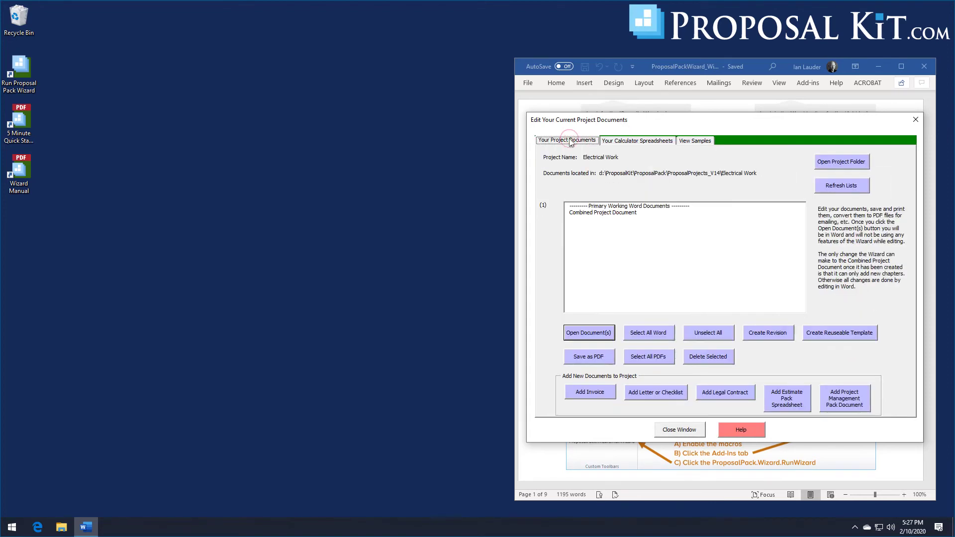
pyautogui.click(589, 393)
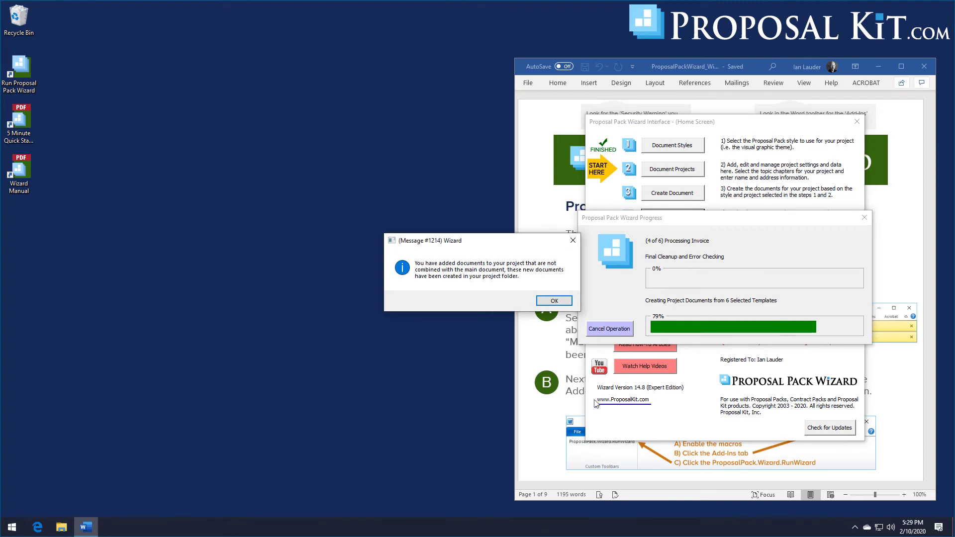
pyautogui.click(554, 301)
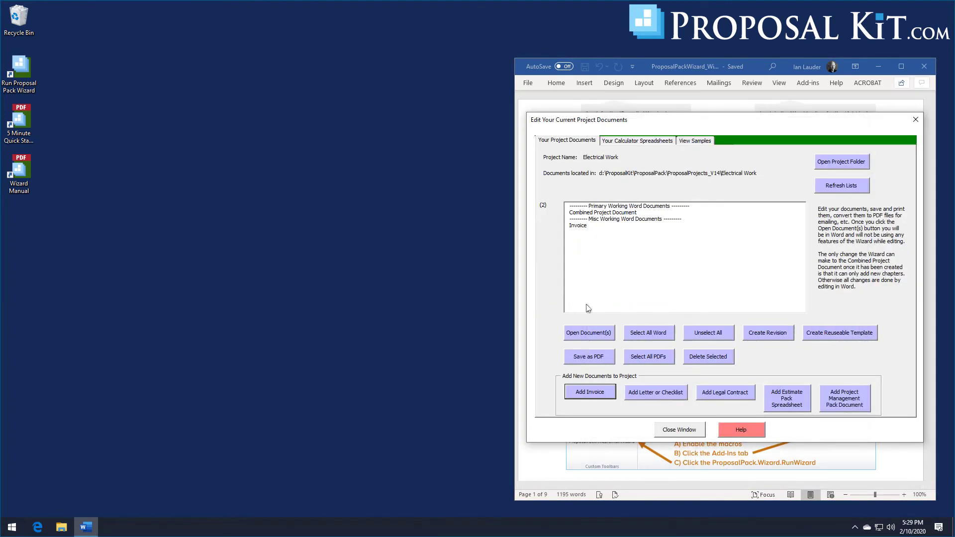
# Open the project's Estimate Calculator spreadsheet for editing.
pyautogui.click(627, 144)
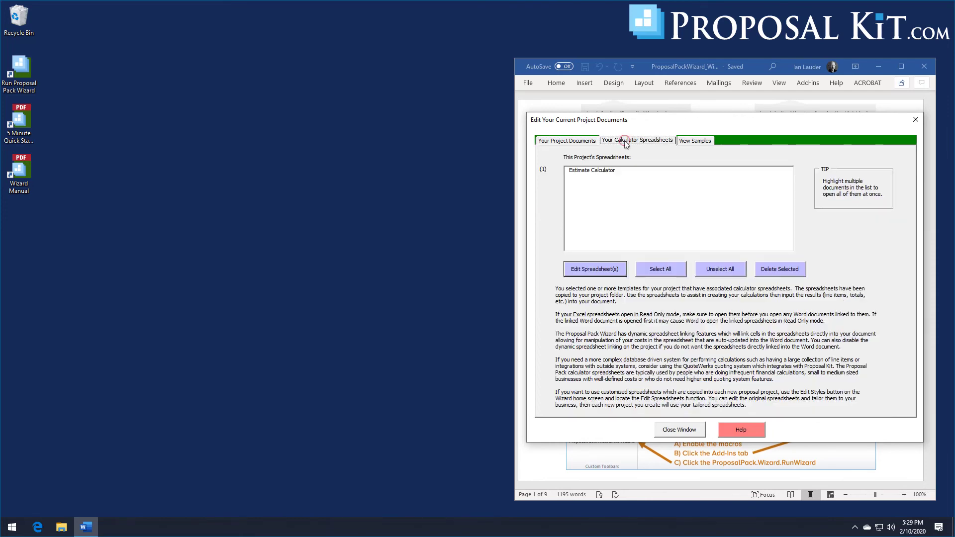
pyautogui.click(601, 172)
pyautogui.click(597, 269)
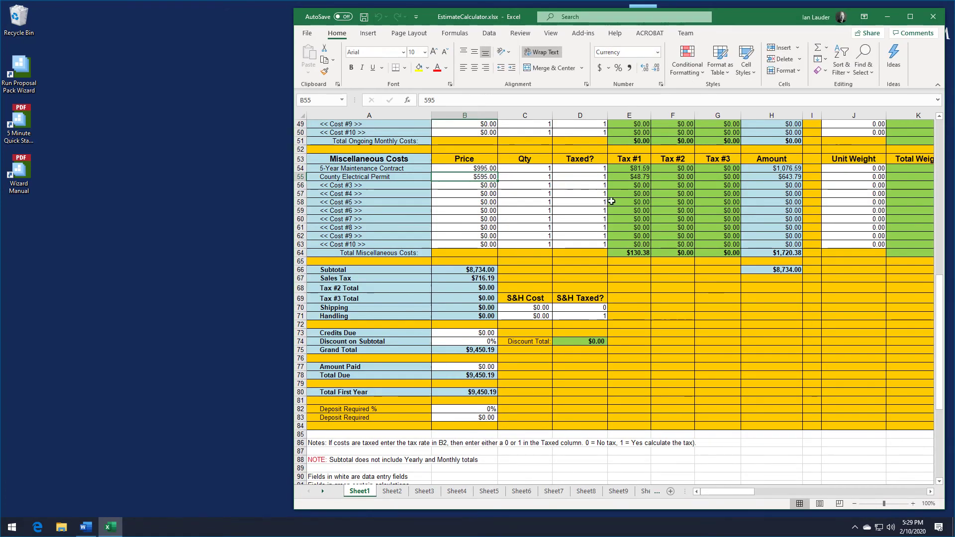
# Return to the wizard and open the Invoice document from the project's document list.
pyautogui.click(86, 527)
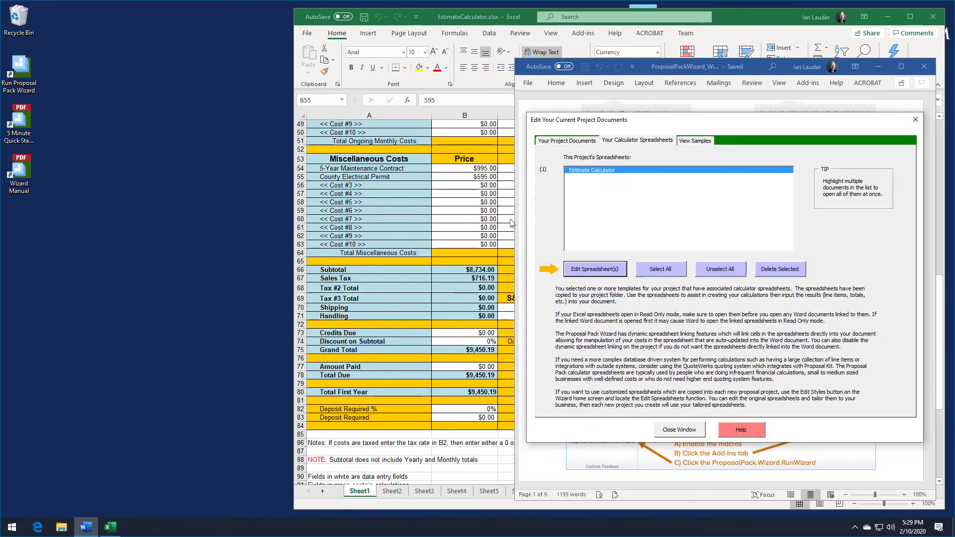
pyautogui.click(560, 142)
pyautogui.click(578, 226)
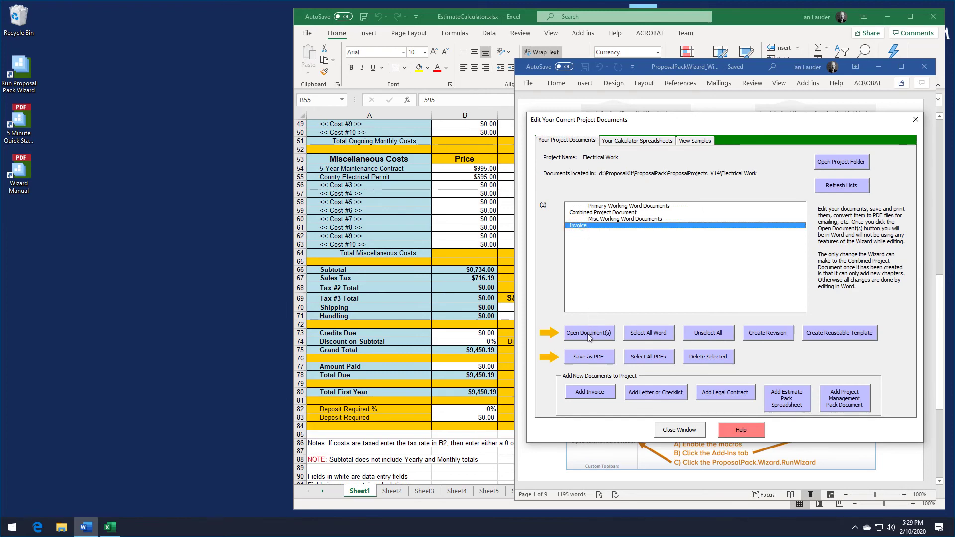
pyautogui.click(587, 334)
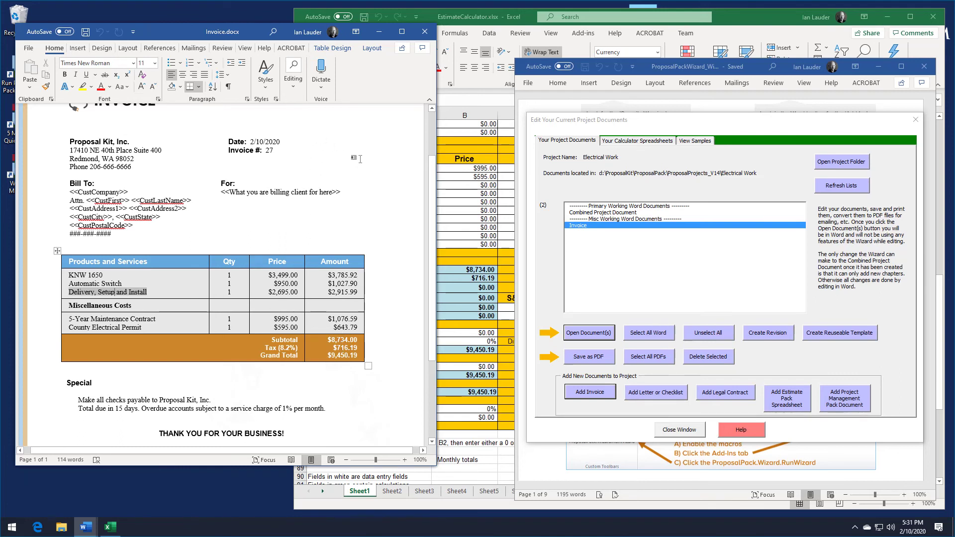
# Compare the invoice's line items and totals with the linked costs in the Estimate Calculator spreadsheet.
pyautogui.scroll(1, 360, 159)
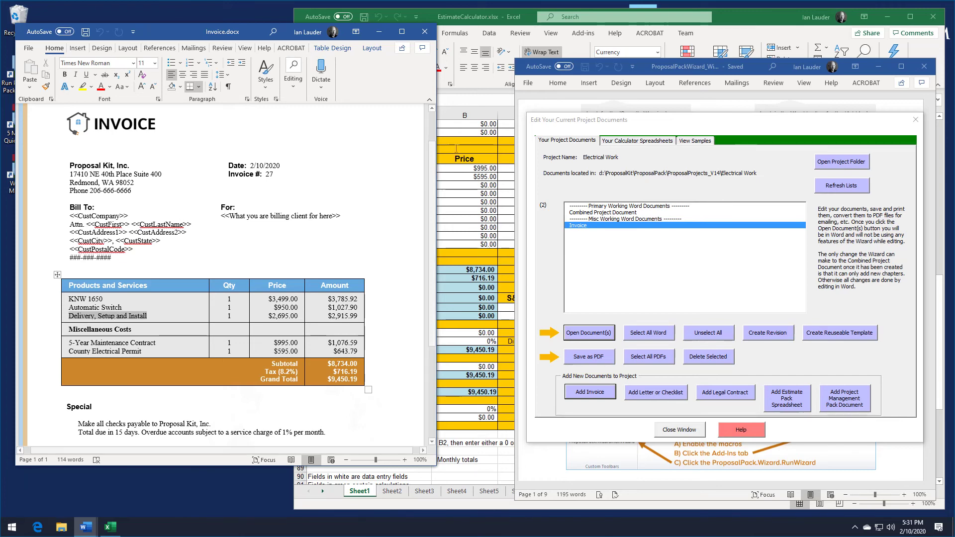
pyautogui.click(731, 19)
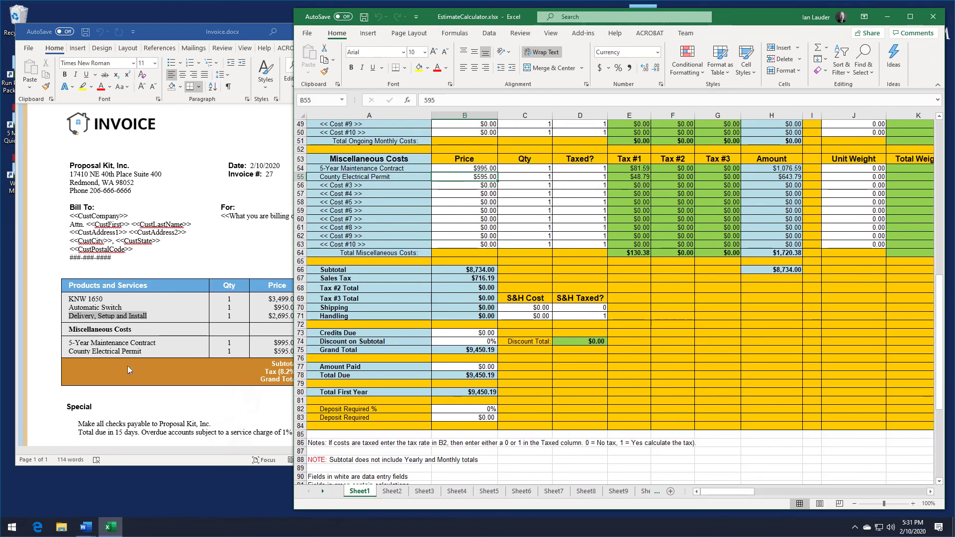
pyautogui.hotkey('alt', 'Tab')
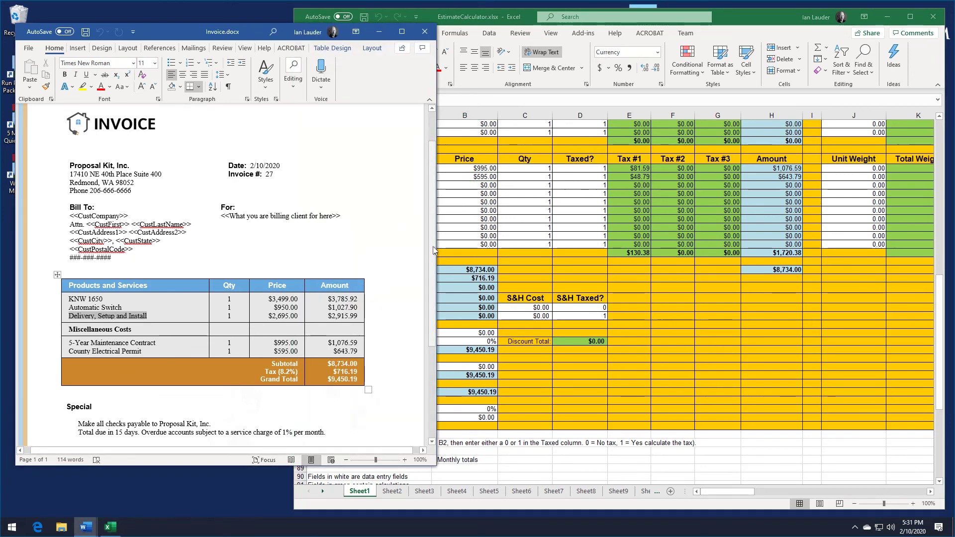
pyautogui.scroll(-3, 428, 330)
pyautogui.scroll(5, 428, 331)
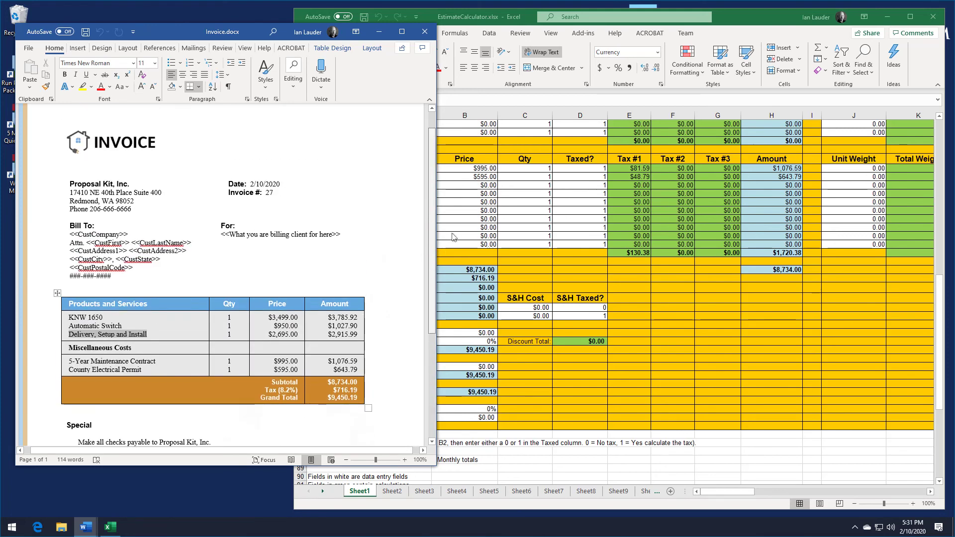